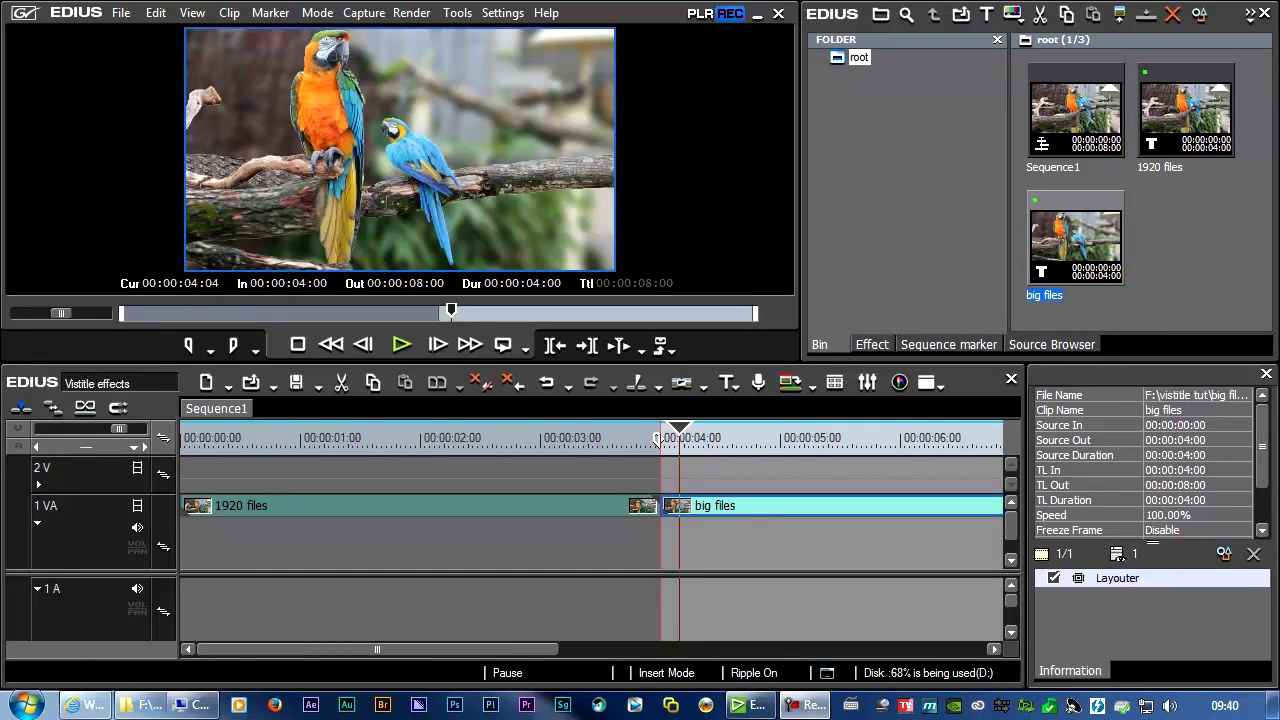
Step: Create an empty Sequence2 alongside Sequence1 using Ctrl+Shift+N
key(ctrl+shift+n)
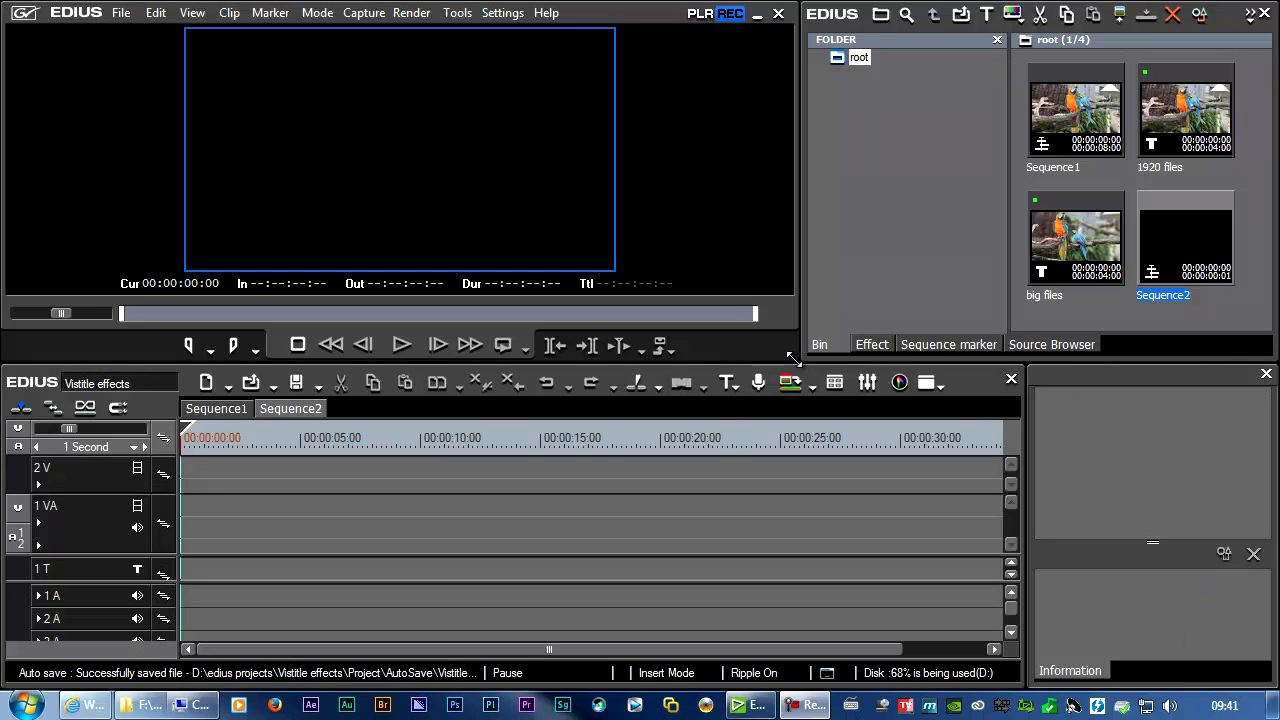
Step: Drag the corner between the preview and timeline to make the preview window slightly larger
drag(800, 362, 790, 380)
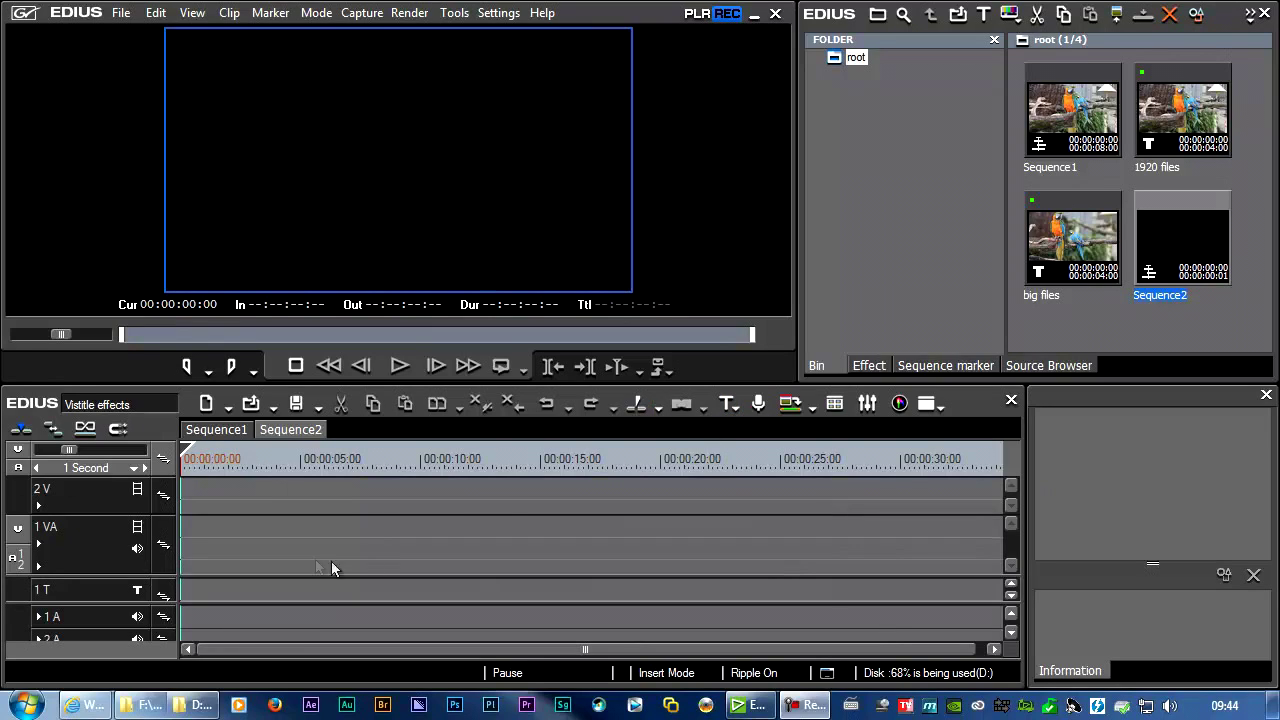
Step: Add a new VisTitle clip from the timeline's New Clip menu, opening a blank title layout
click(733, 405)
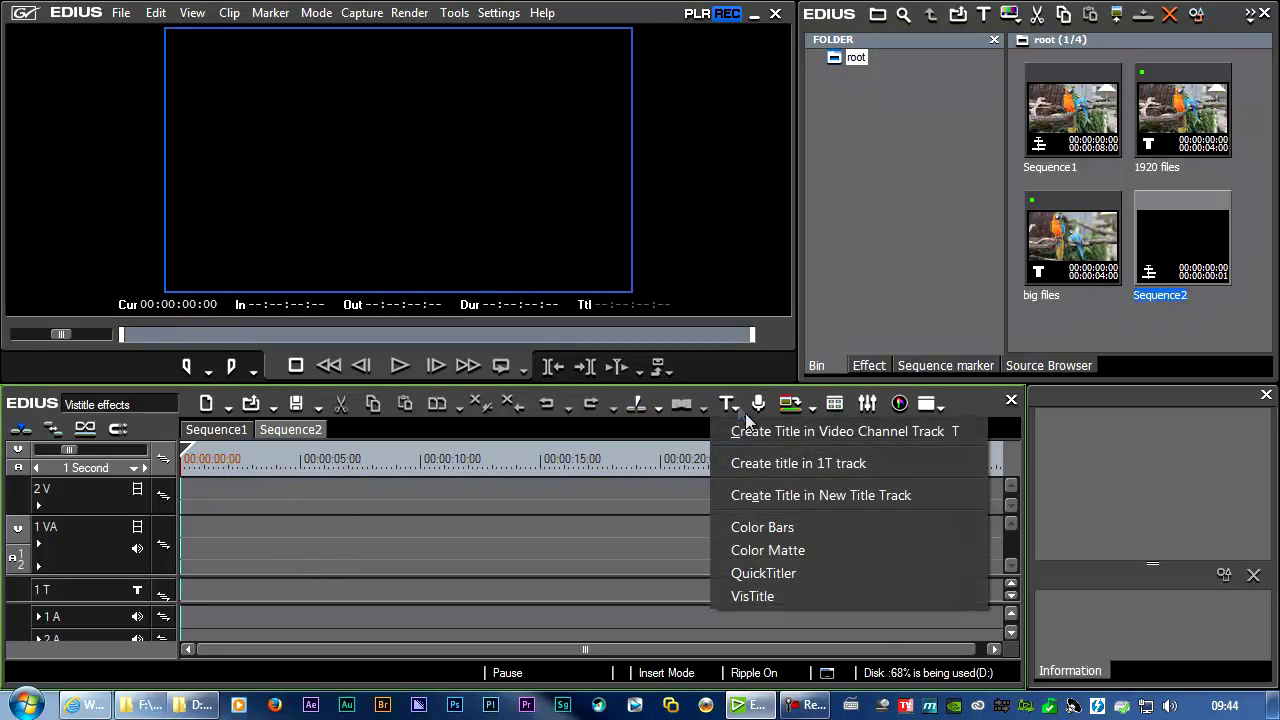
right_click(212, 483)
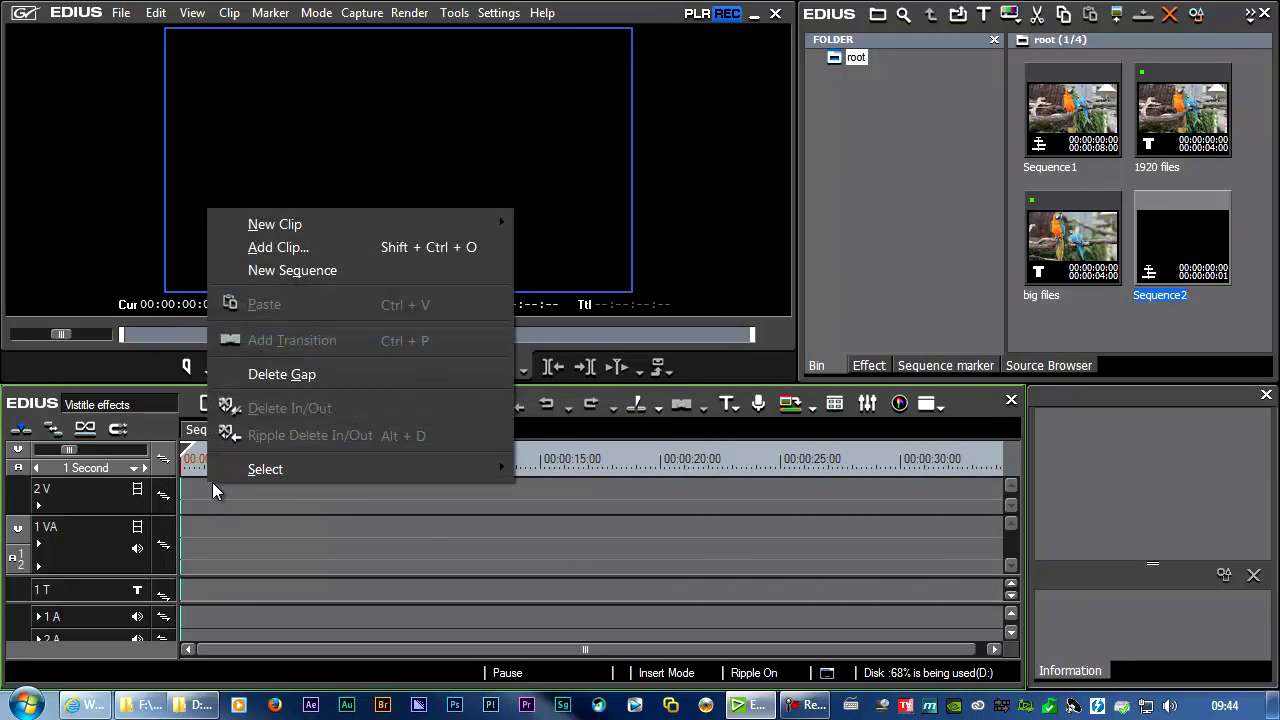
click(213, 493)
right_click(218, 490)
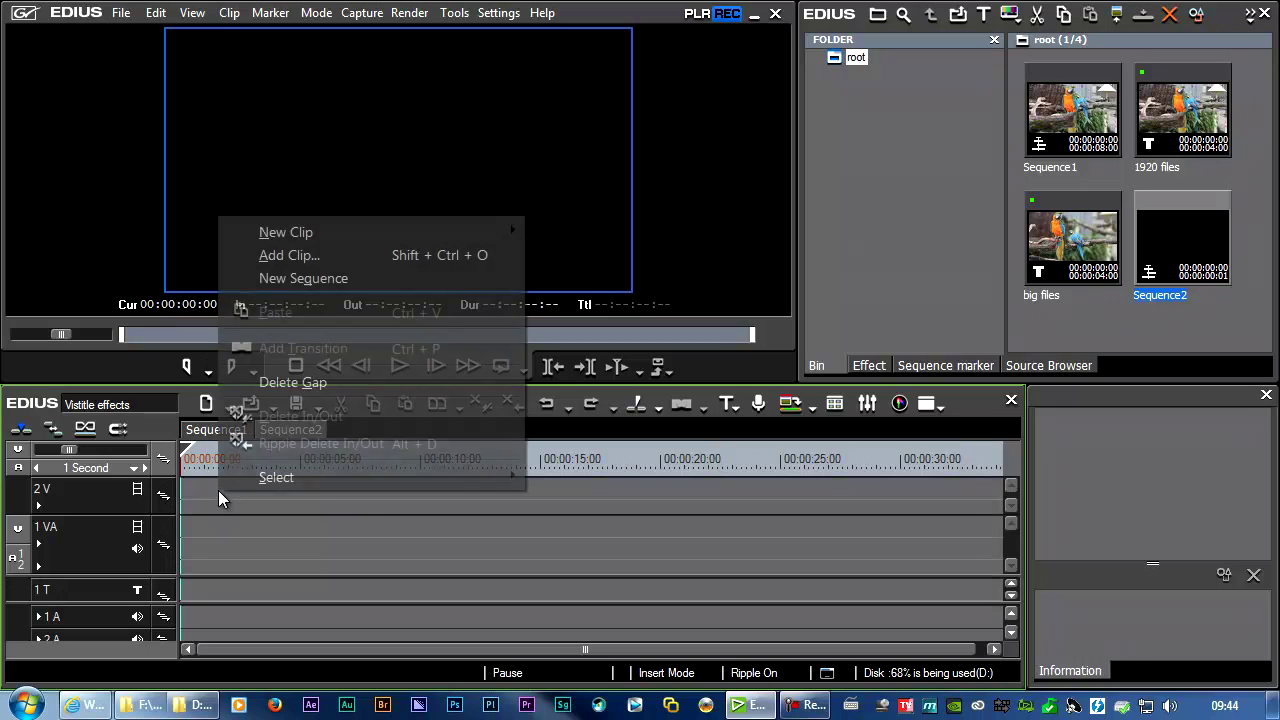
mouse_move(338, 226)
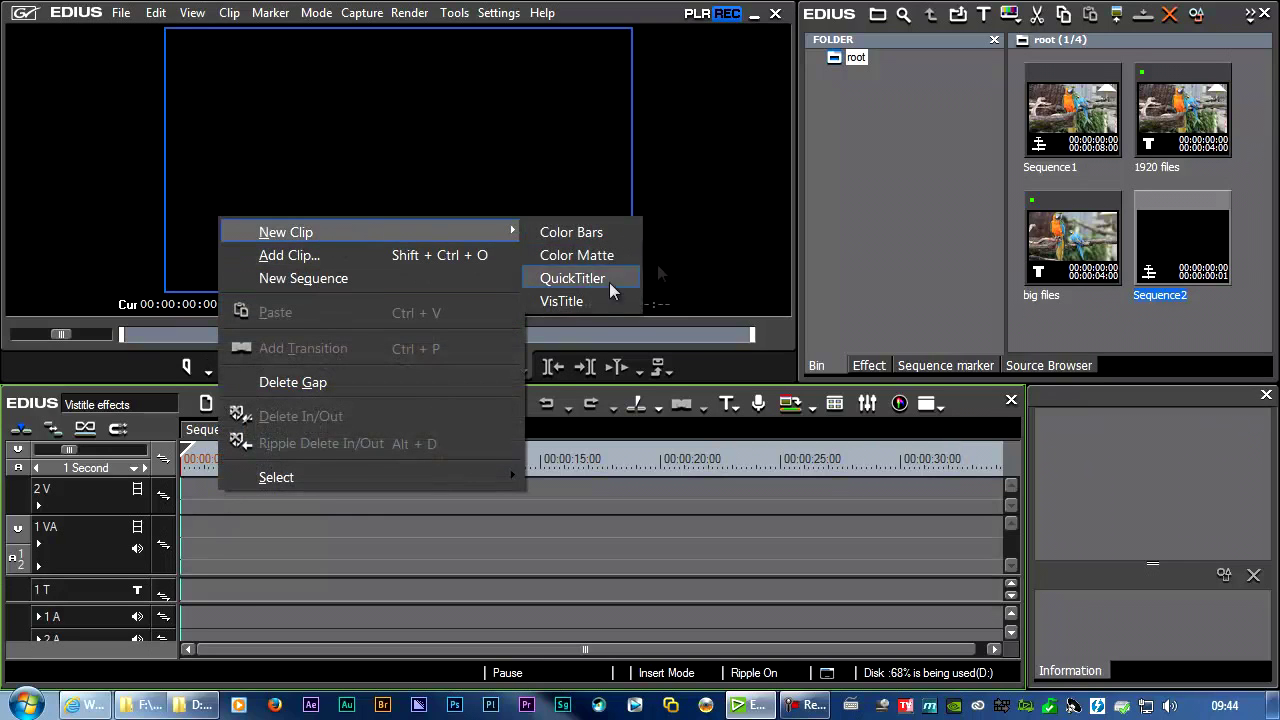
click(578, 297)
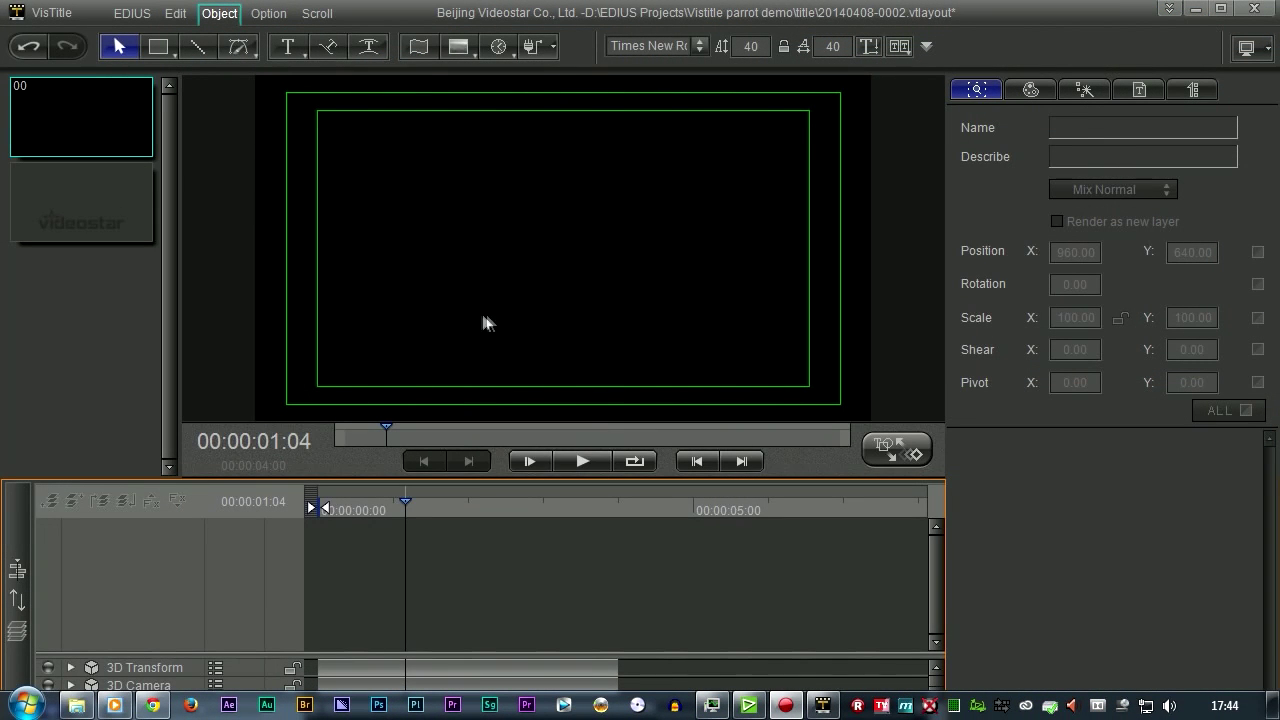
Step: Draw an empty Image frame across the whole canvas and nudge it slightly lower
click(462, 47)
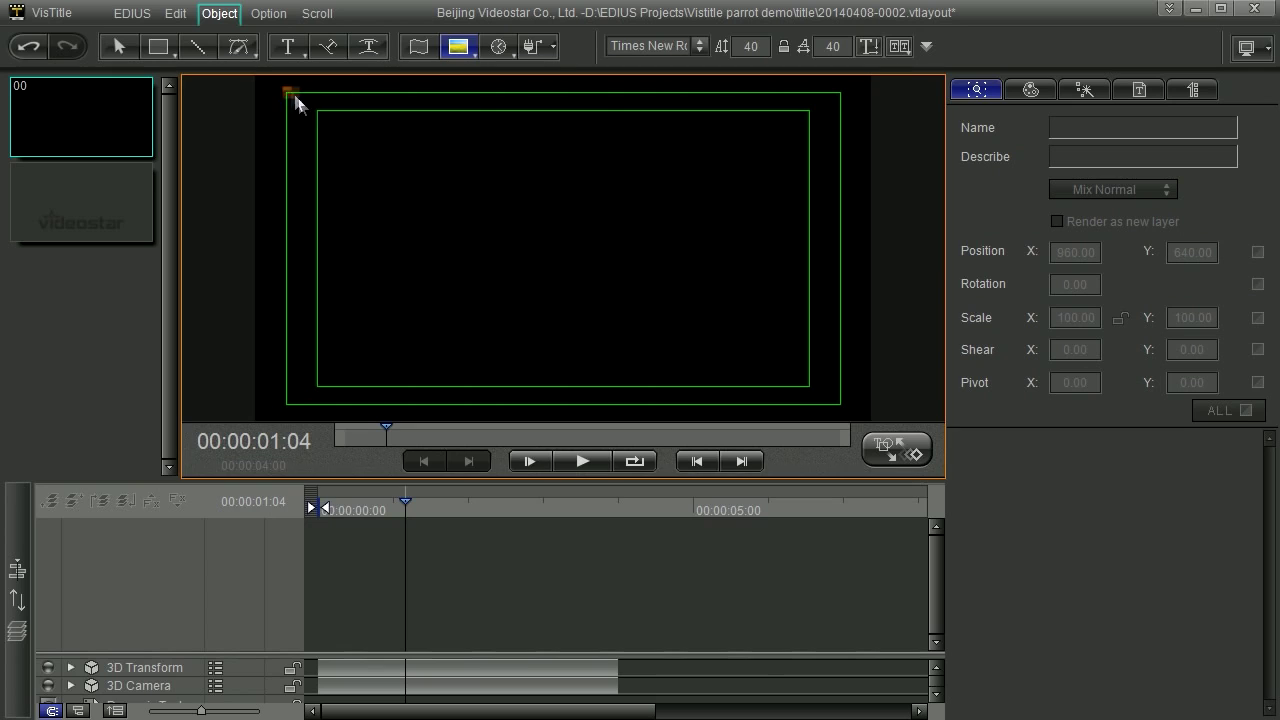
drag(295, 97, 856, 421)
drag(711, 333, 709, 343)
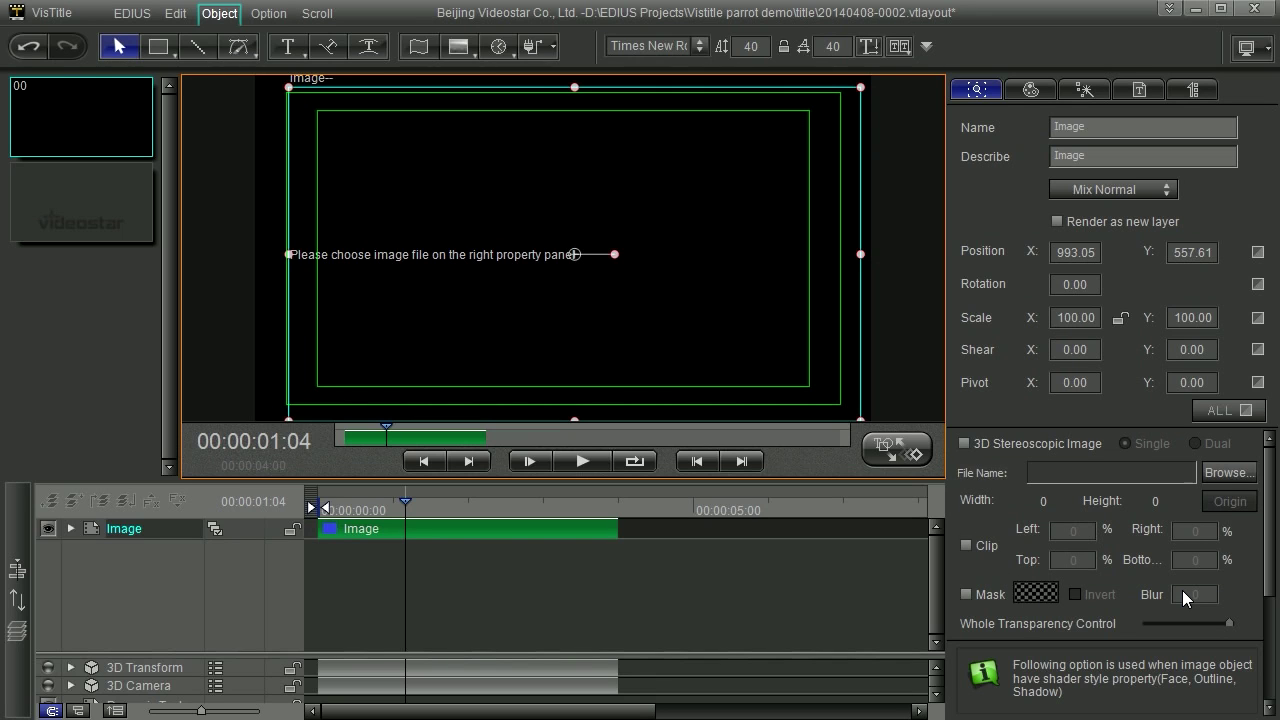
Step: Compare the four parrot PSD previews, then load background.psd into the Image object
click(1222, 474)
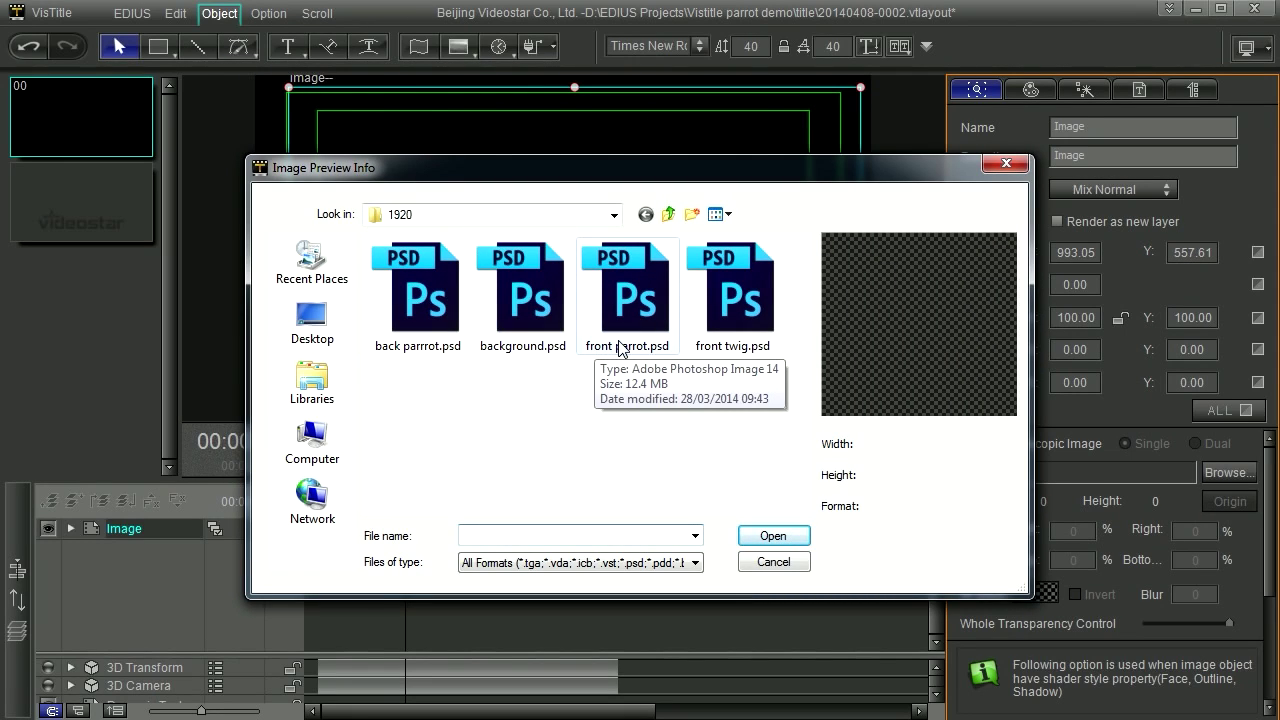
click(527, 327)
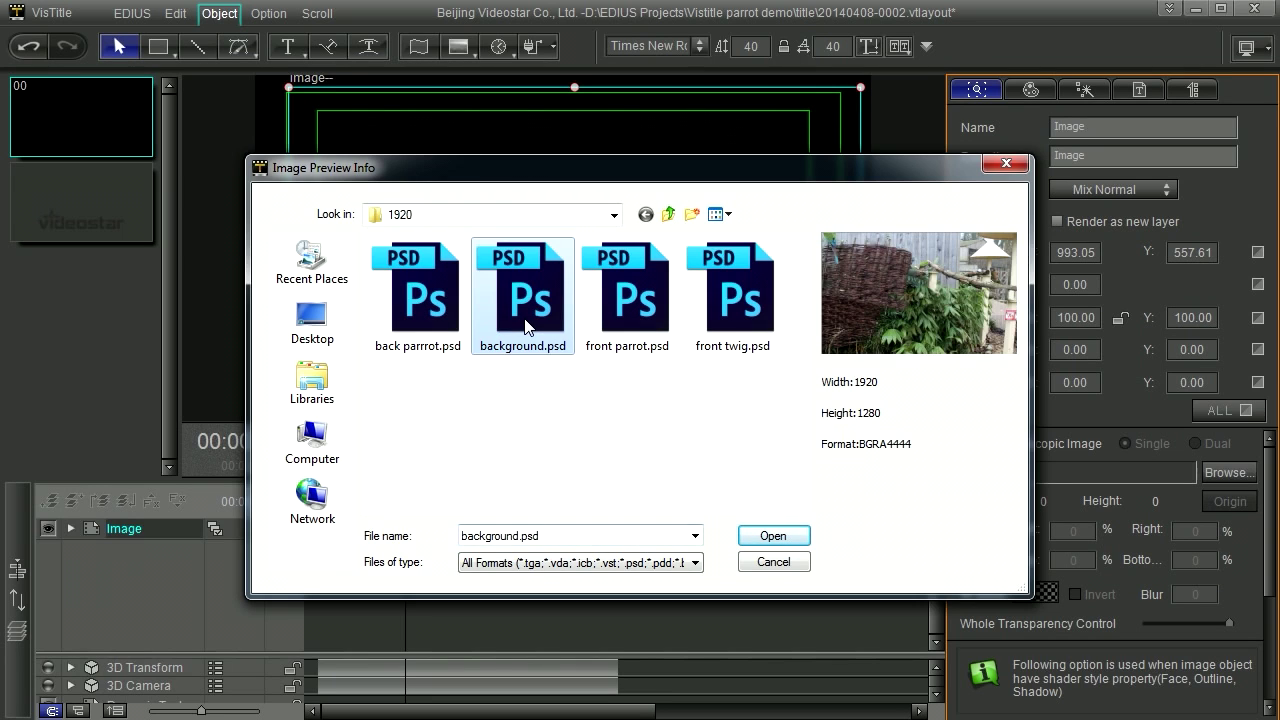
click(429, 325)
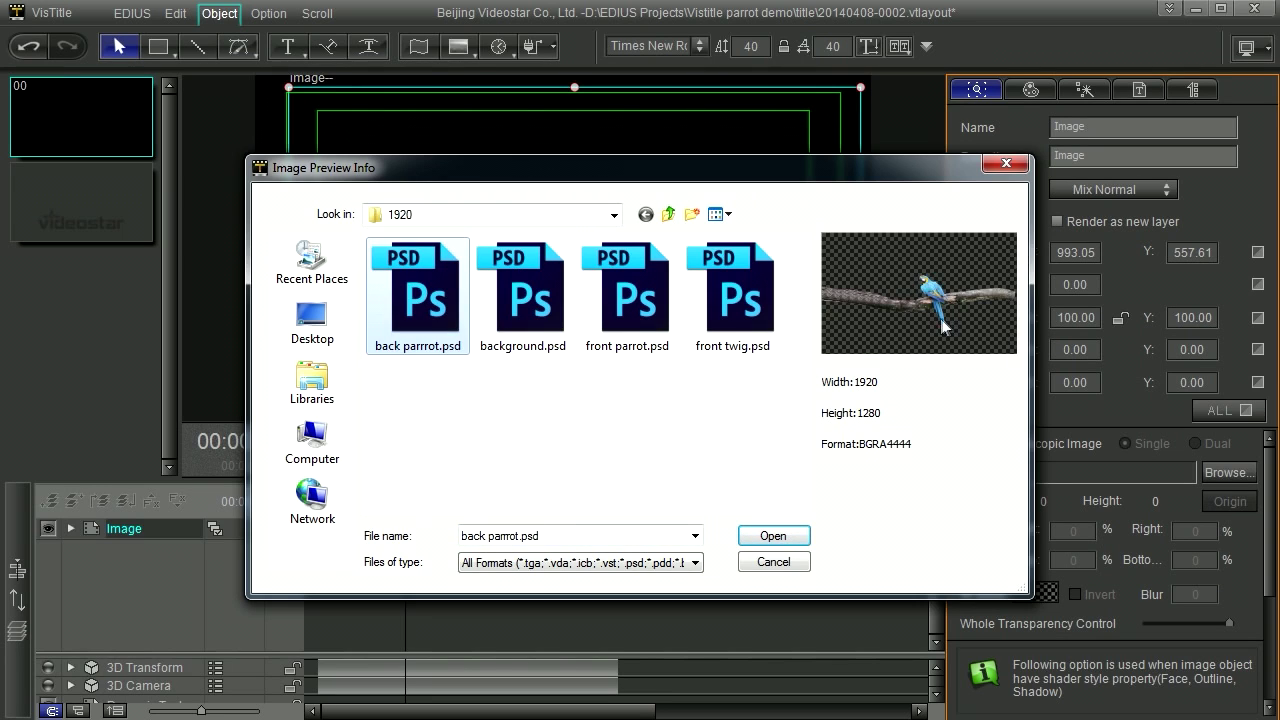
click(627, 285)
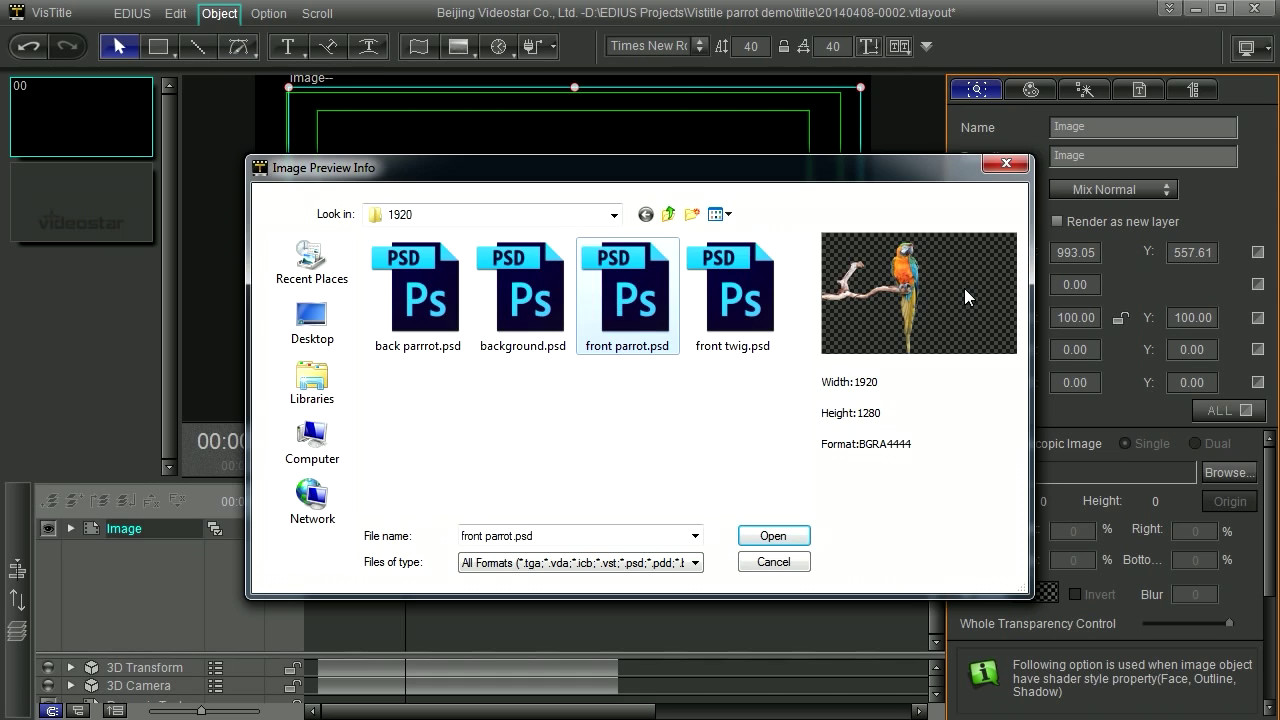
click(745, 295)
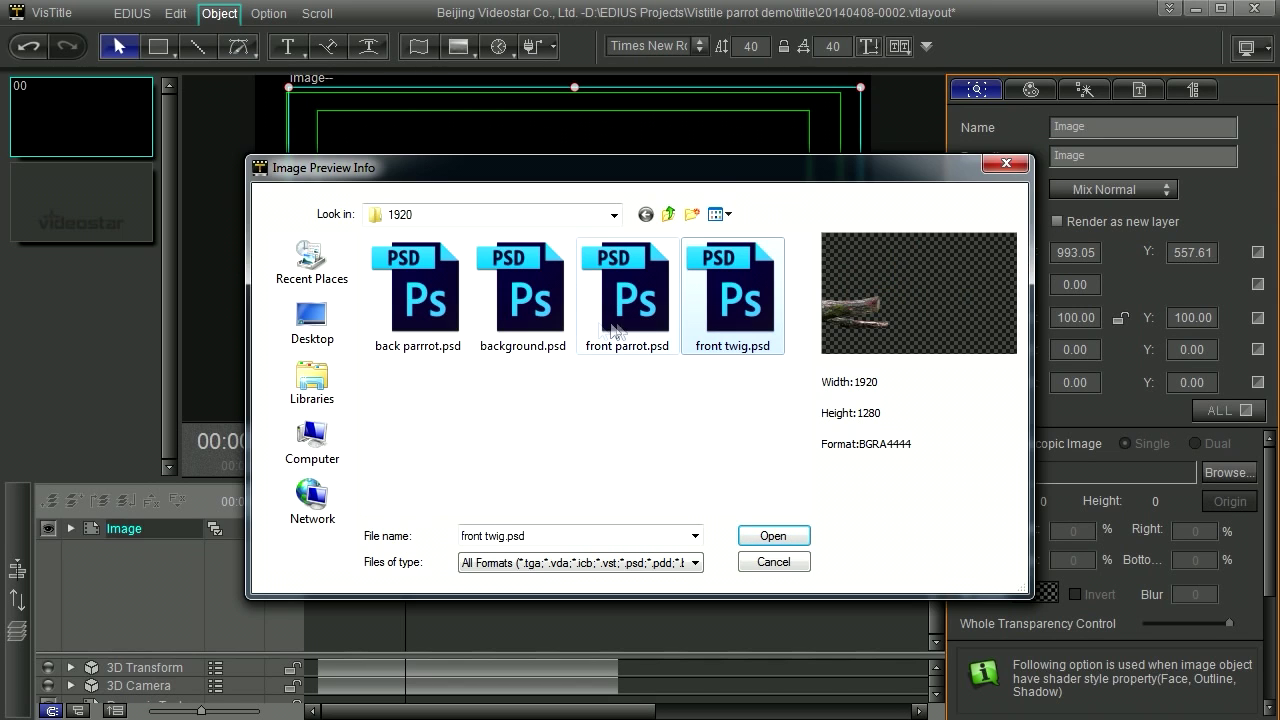
click(536, 328)
click(435, 330)
click(530, 322)
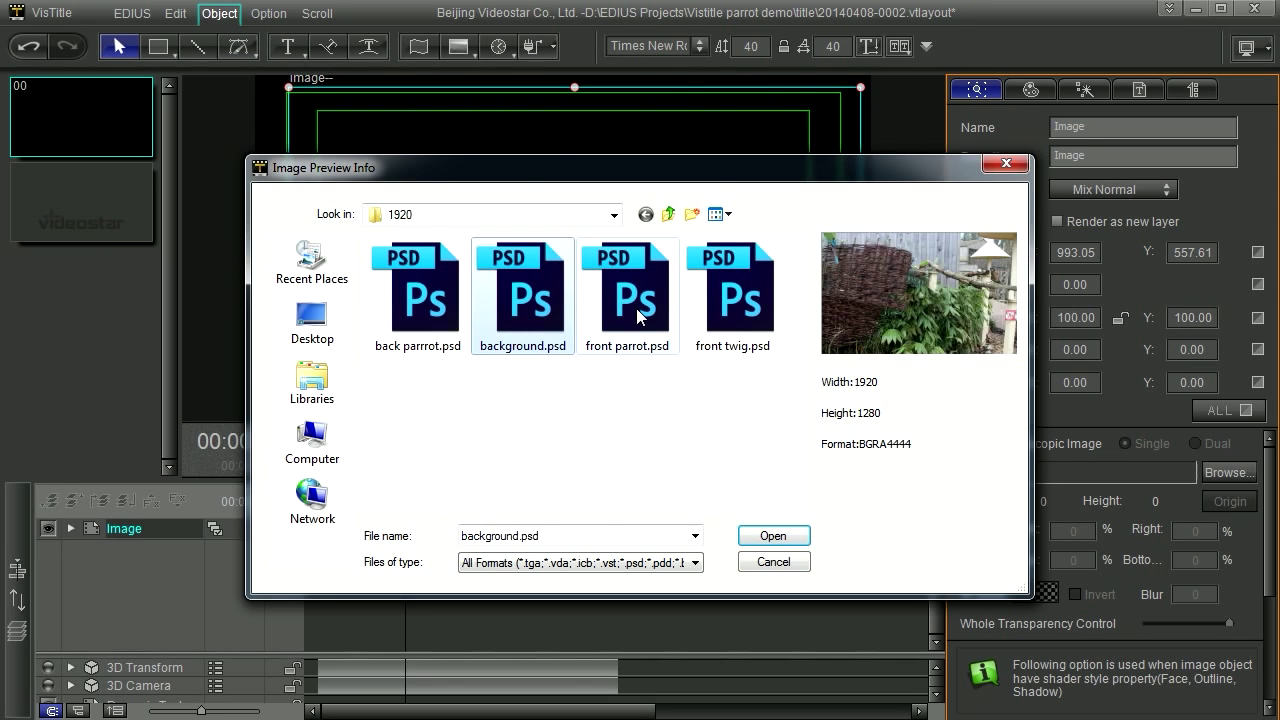
click(635, 315)
click(750, 313)
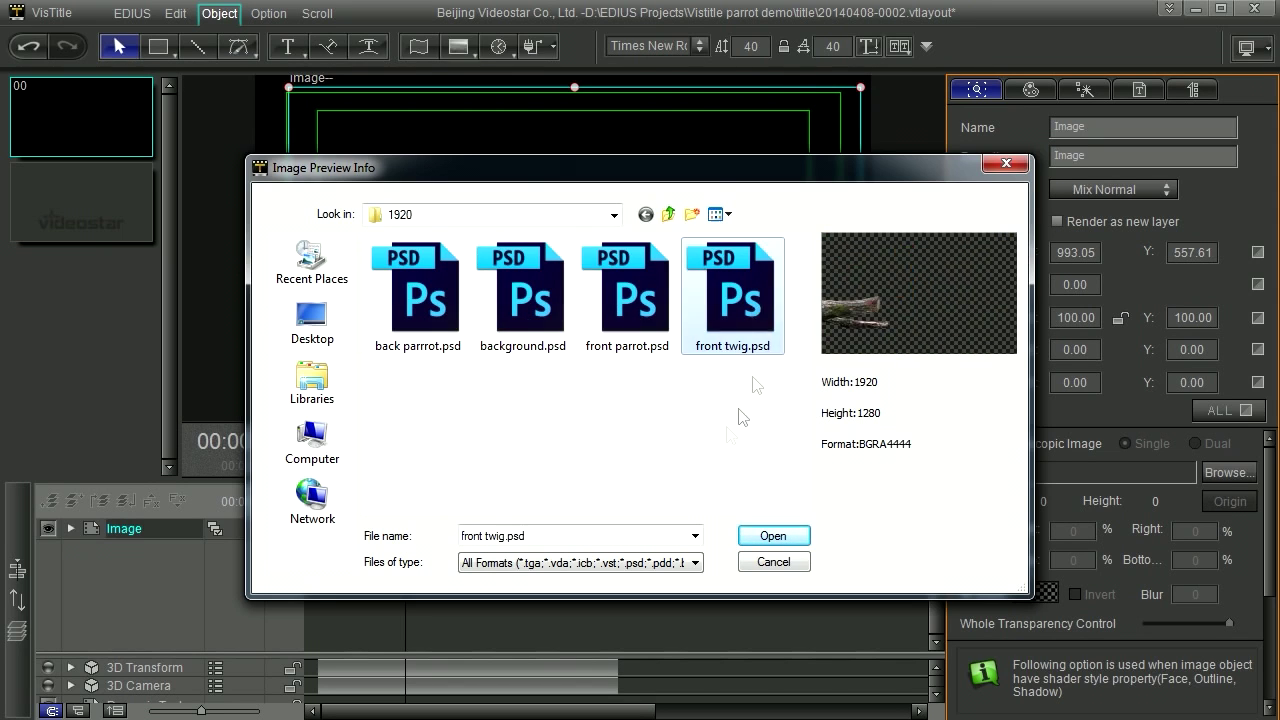
click(537, 322)
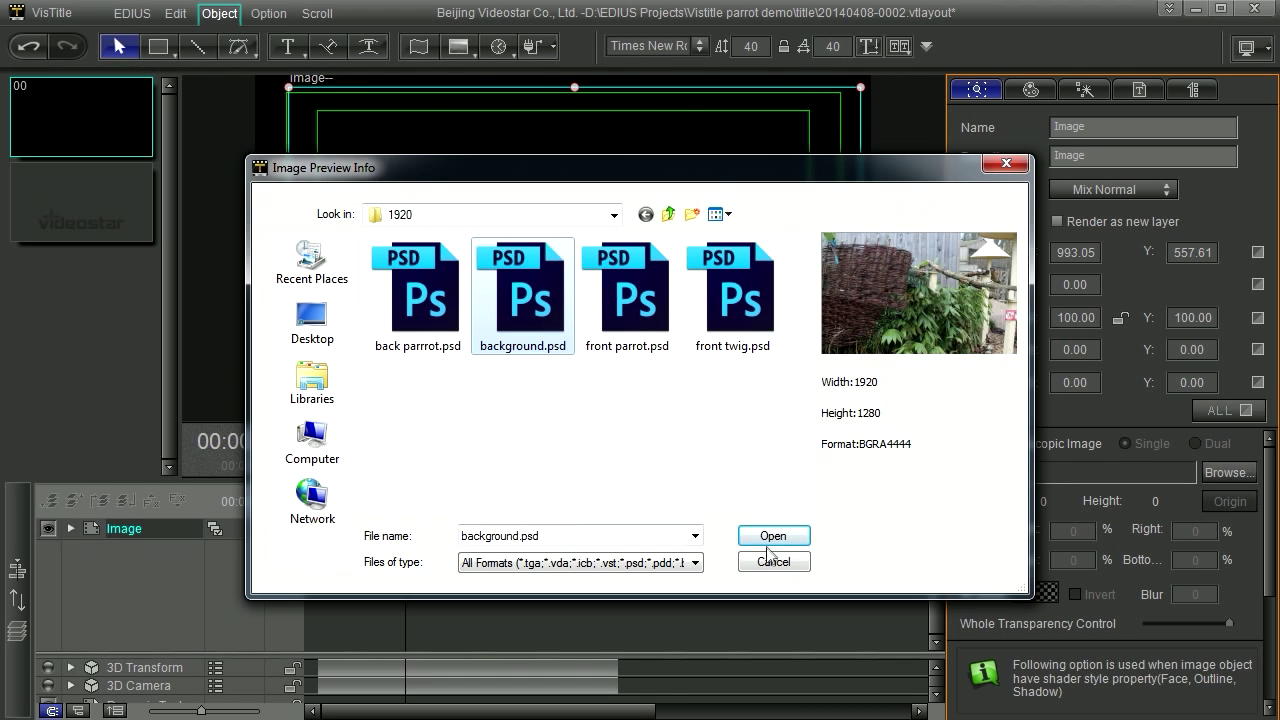
click(766, 536)
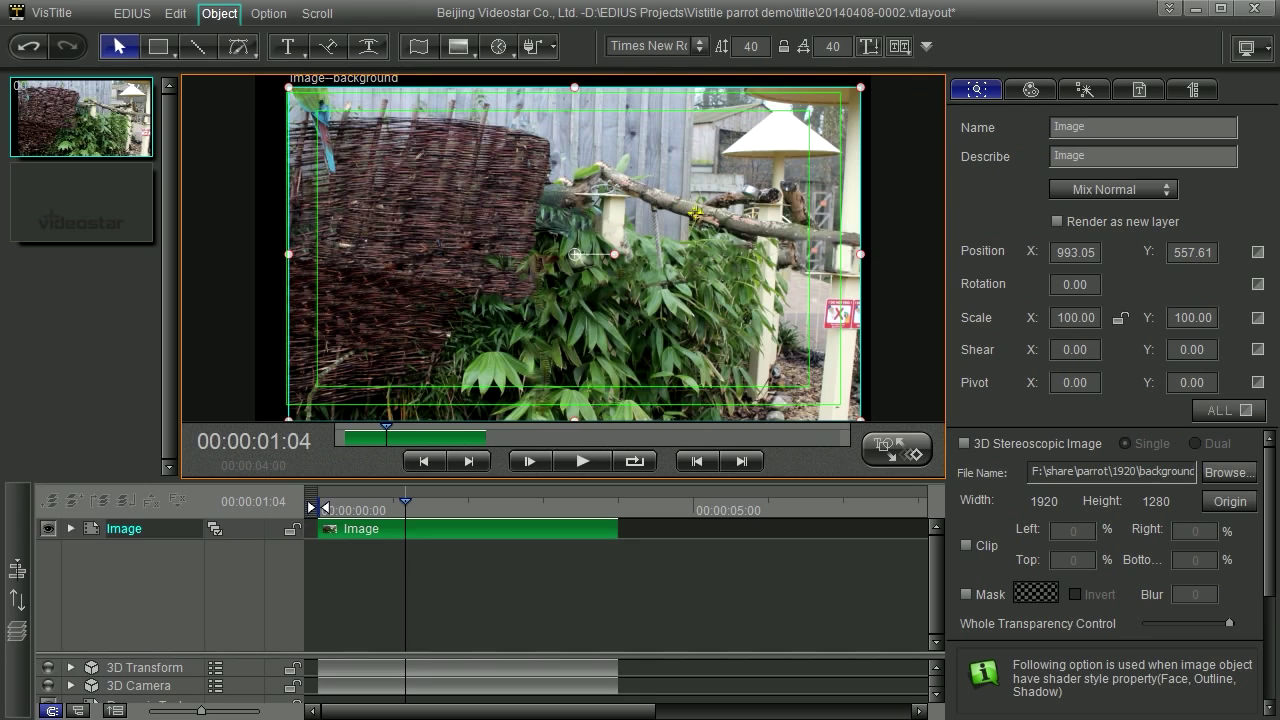
Step: Reset the background image to its origin position of 960, 640
click(1236, 508)
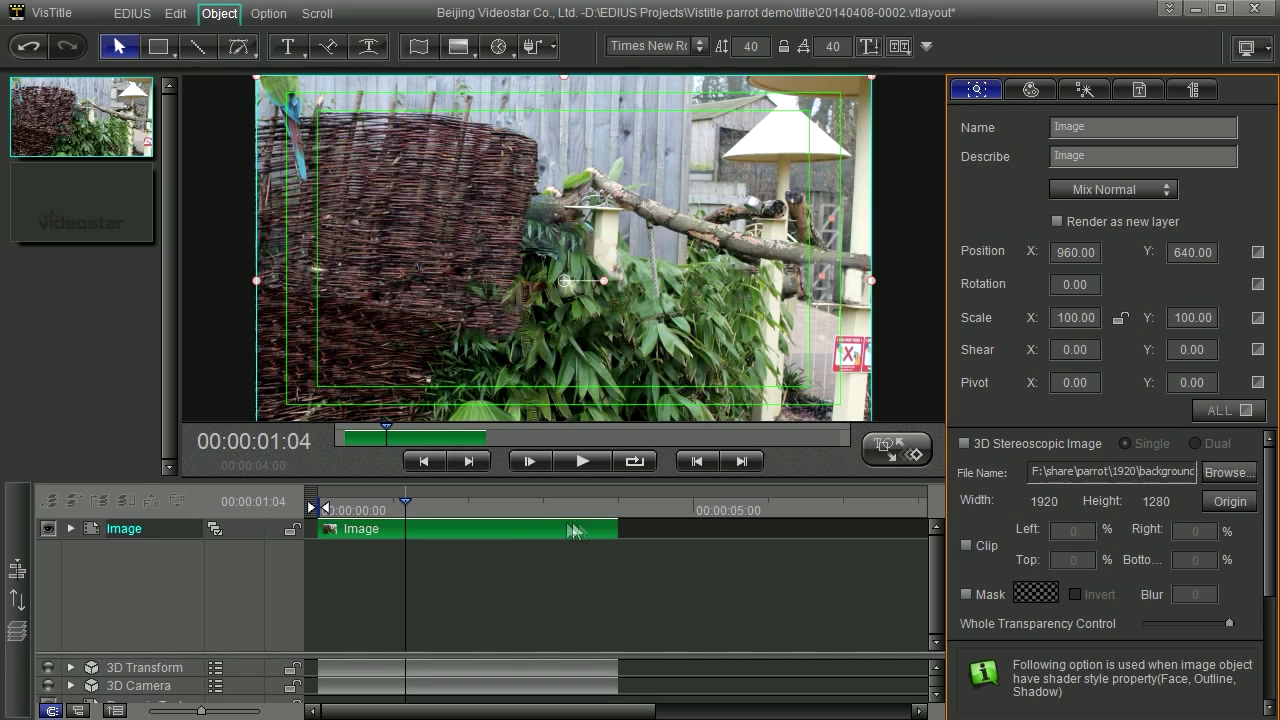
Step: Duplicate the background Image layer with Ctrl+D to make a second identical layer
click(384, 530)
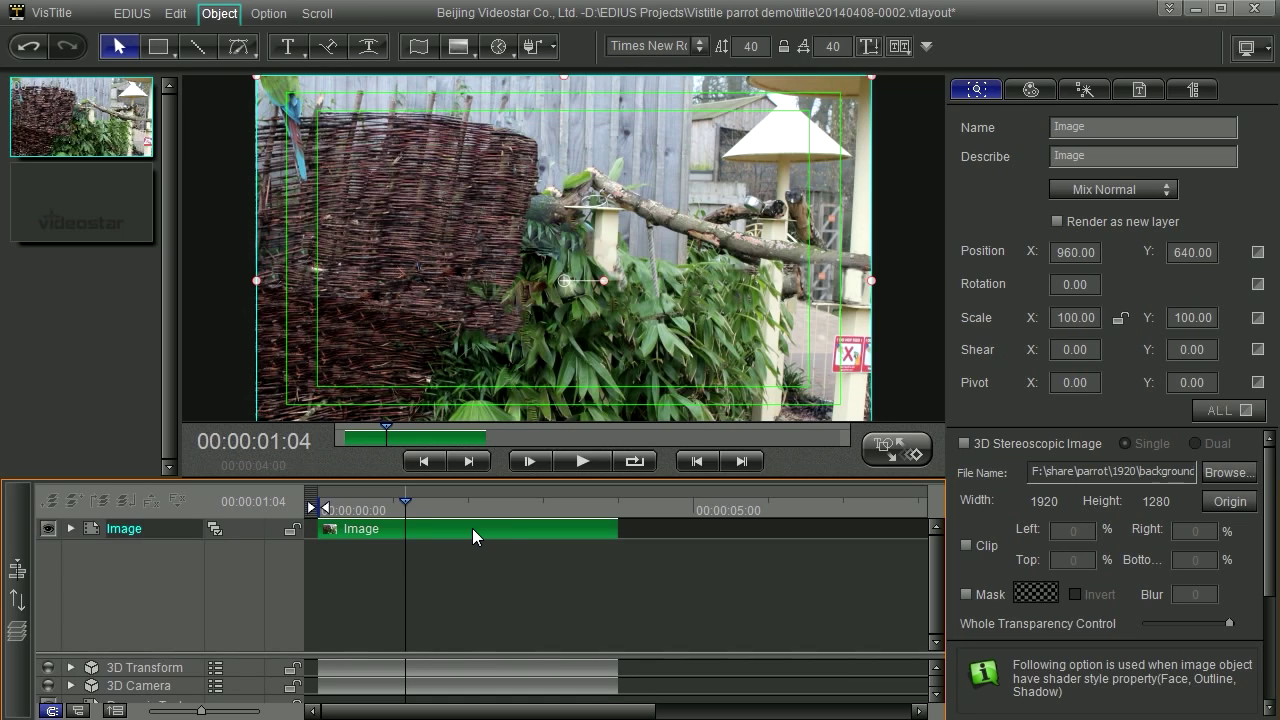
key(ctrl+d)
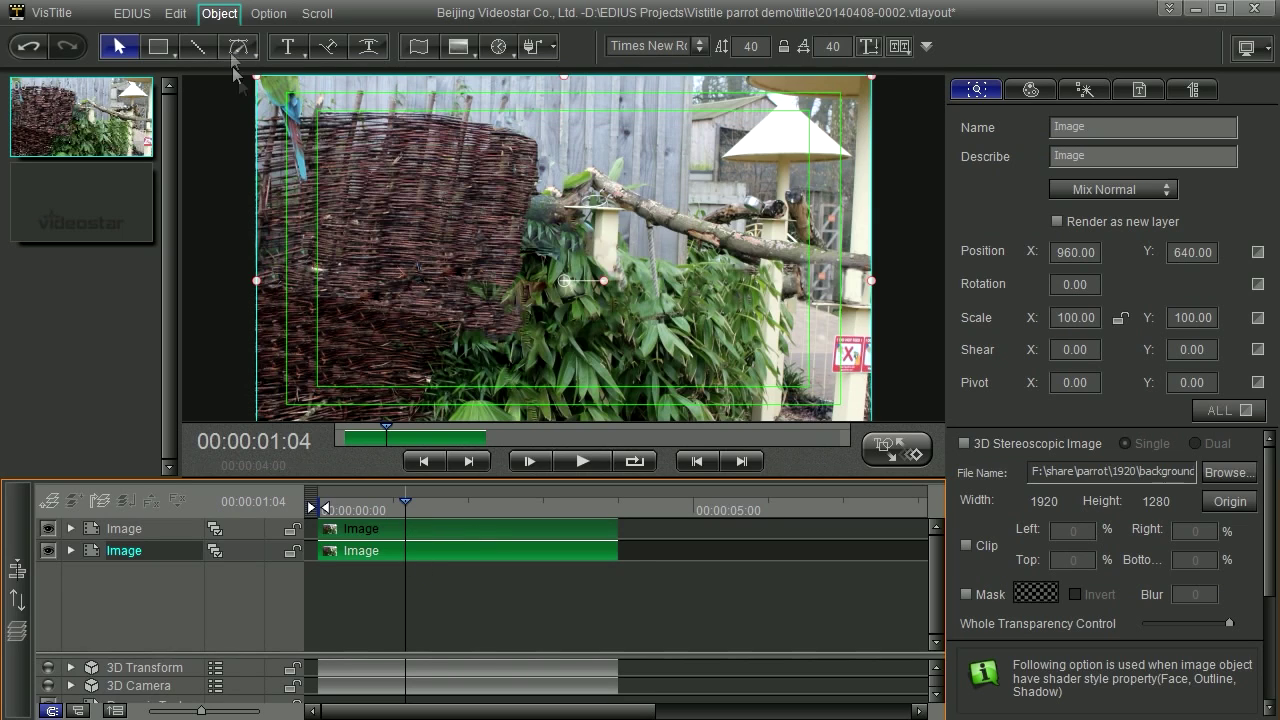
click(175, 14)
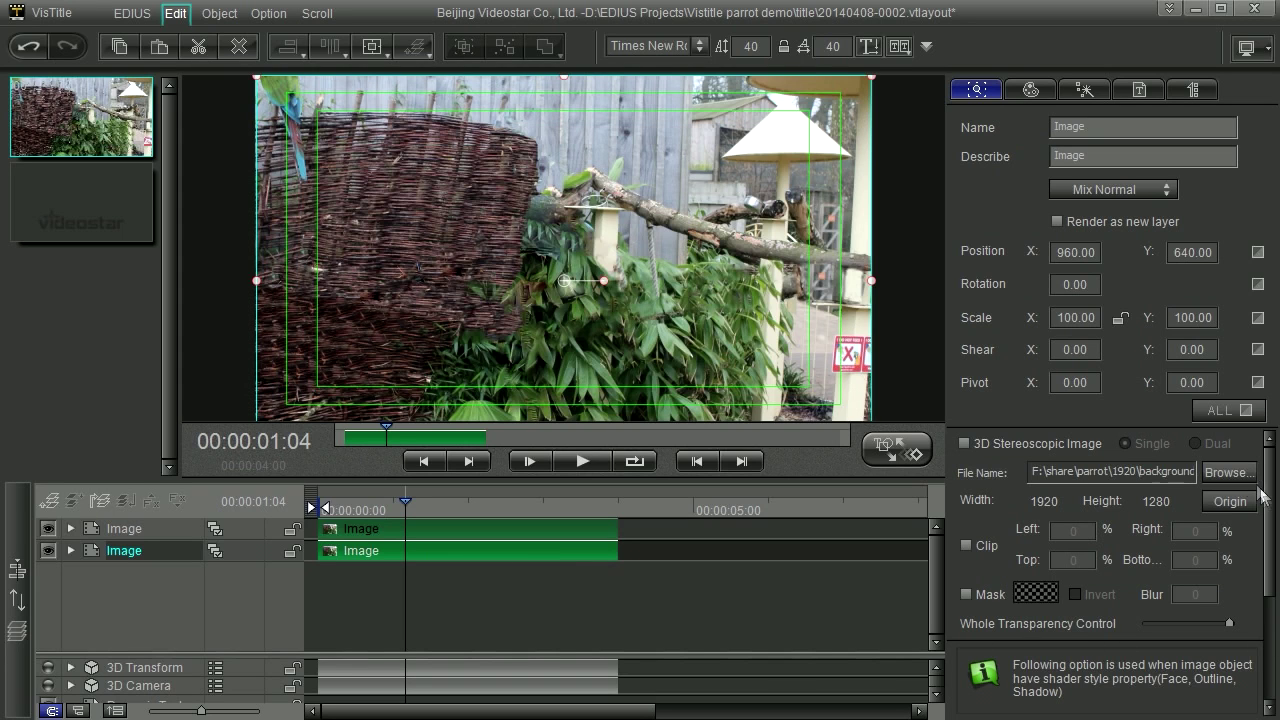
Step: Load back parrrot.psd into the second Image layer
click(1216, 472)
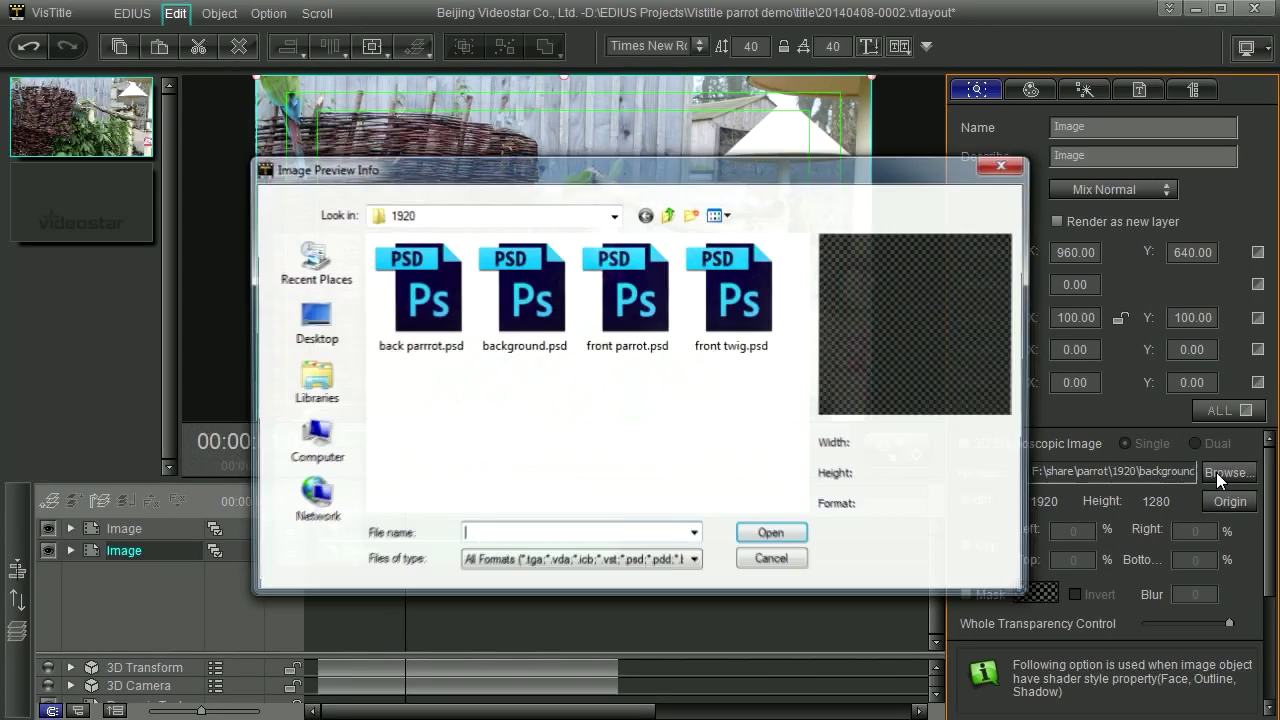
click(430, 300)
click(774, 536)
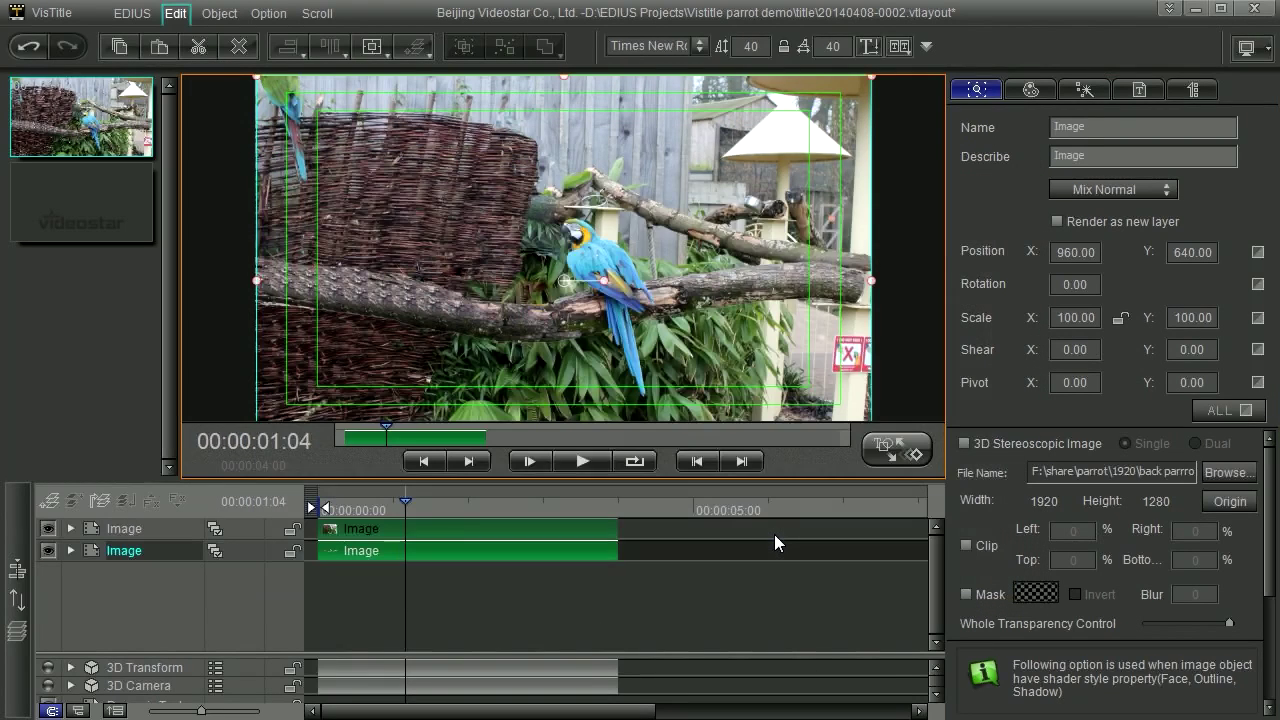
Step: Copy the top layer into a third Image layer and load front parrot.psd into it
click(383, 533)
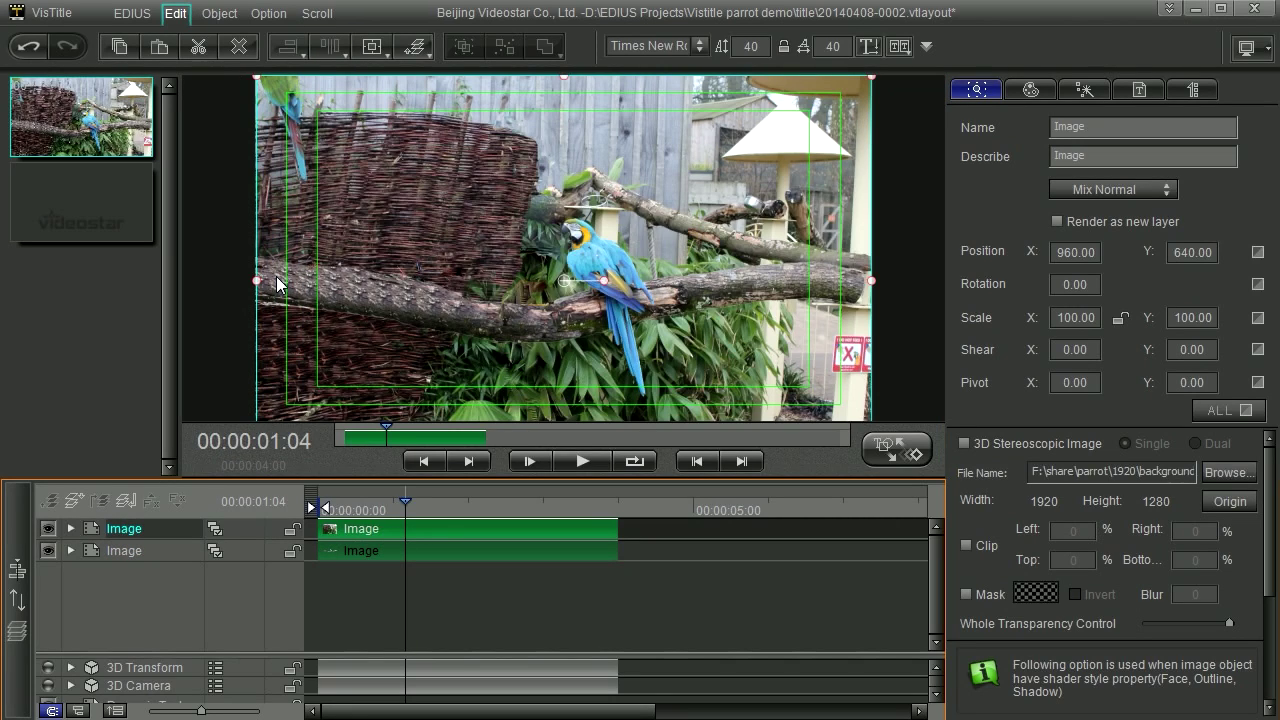
key(ctrl+v)
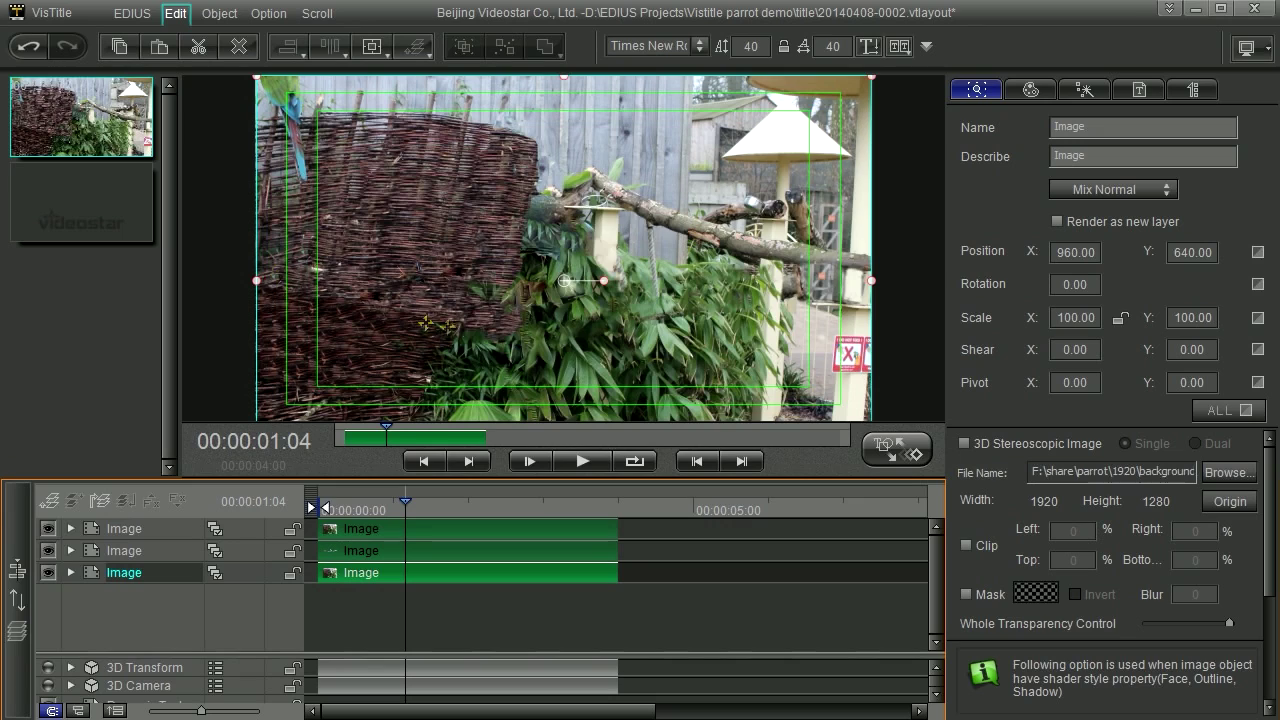
click(1230, 473)
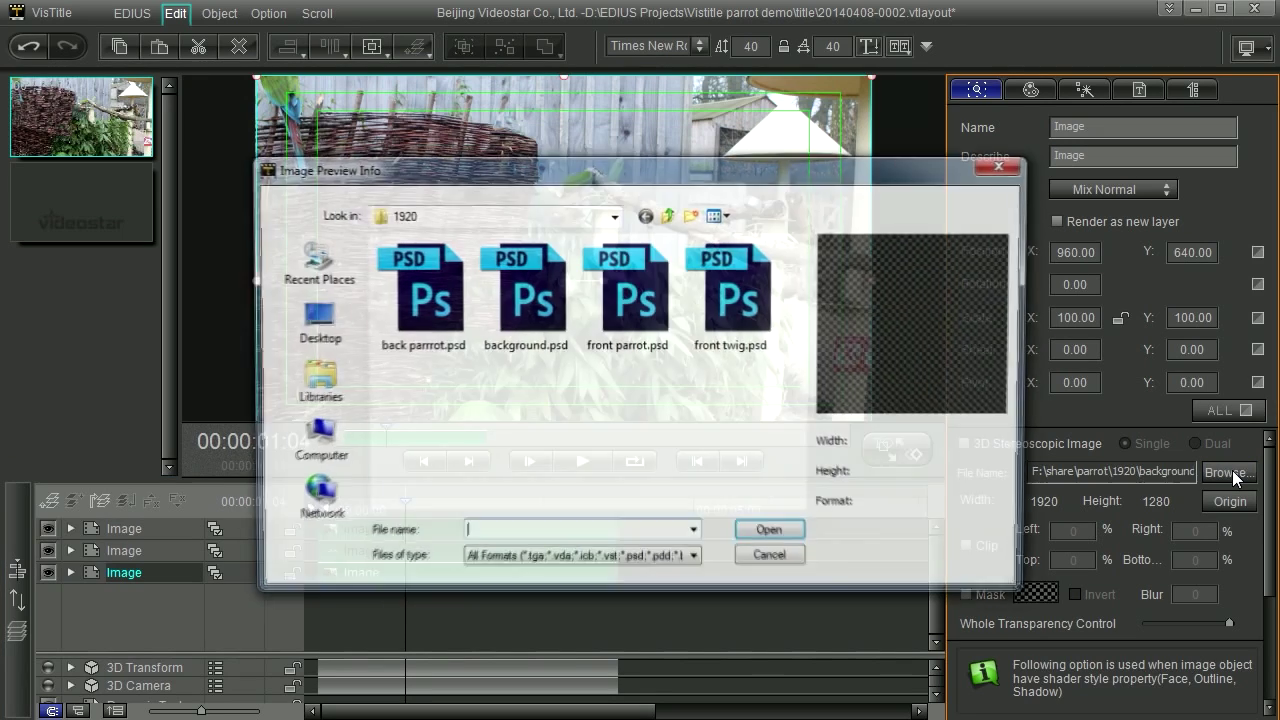
click(650, 314)
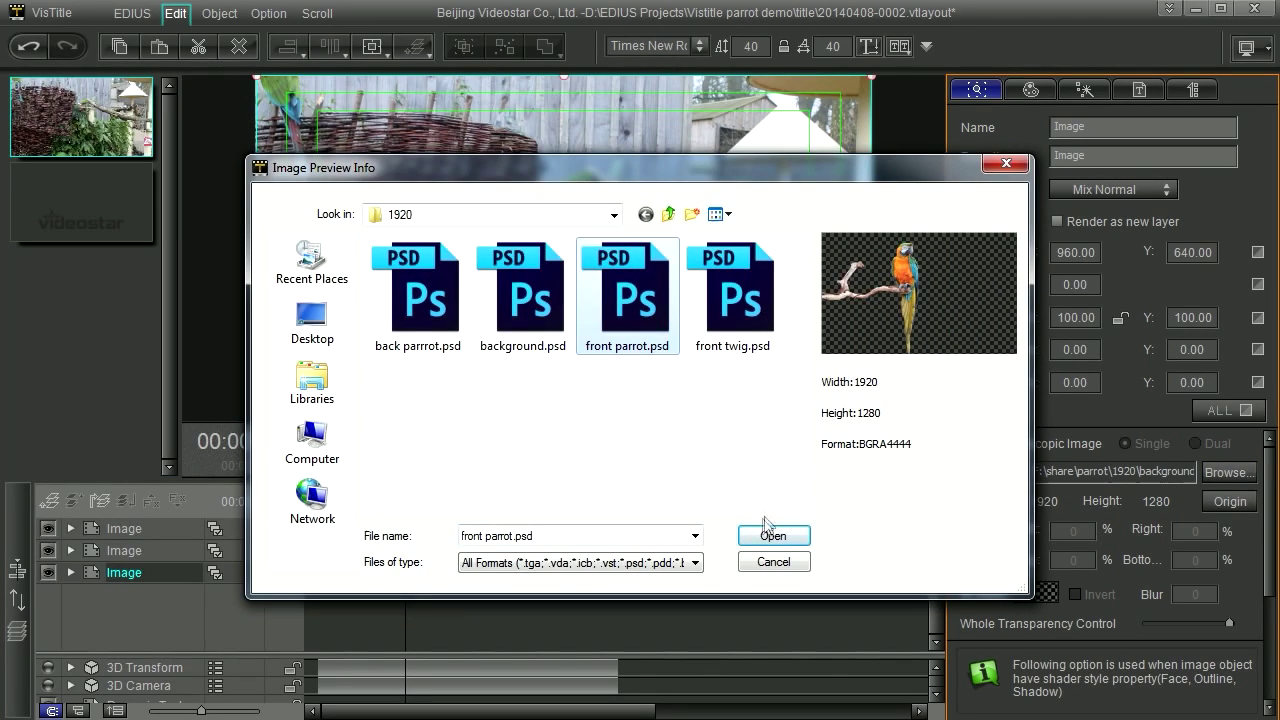
click(765, 535)
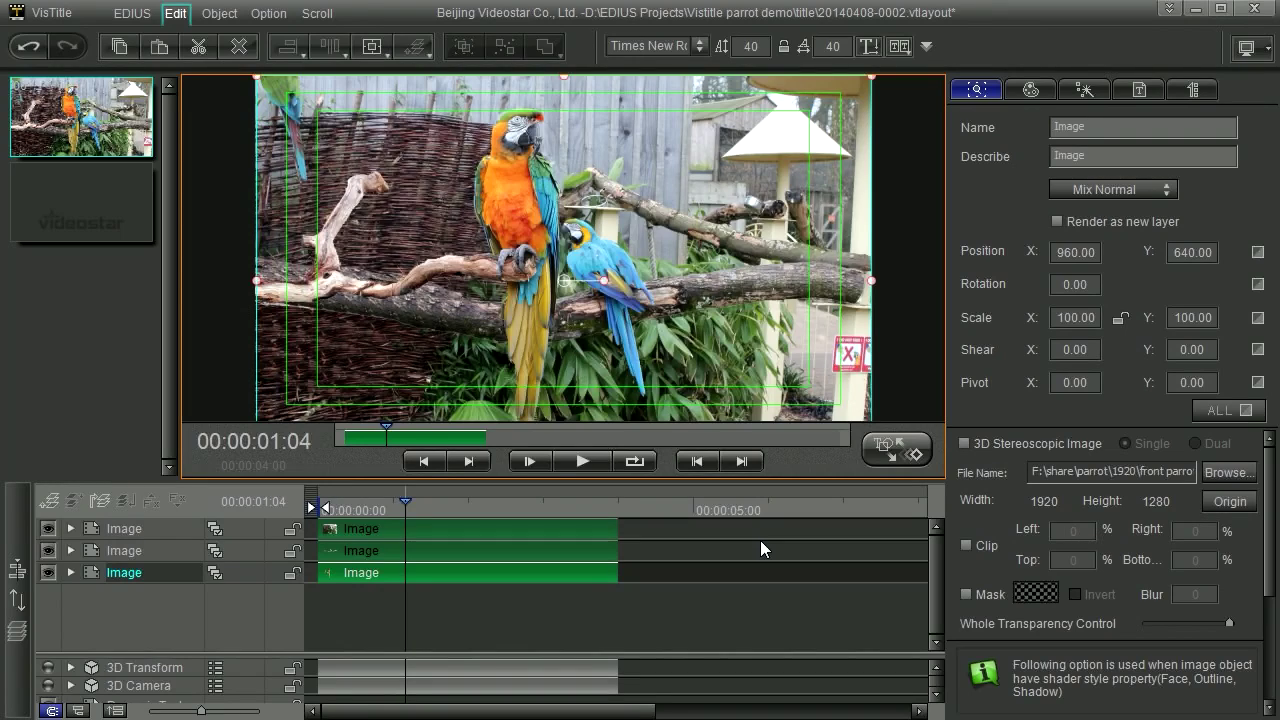
Step: Add a fourth Image layer holding front twig.psd for the foreground branch
key(ctrl+v)
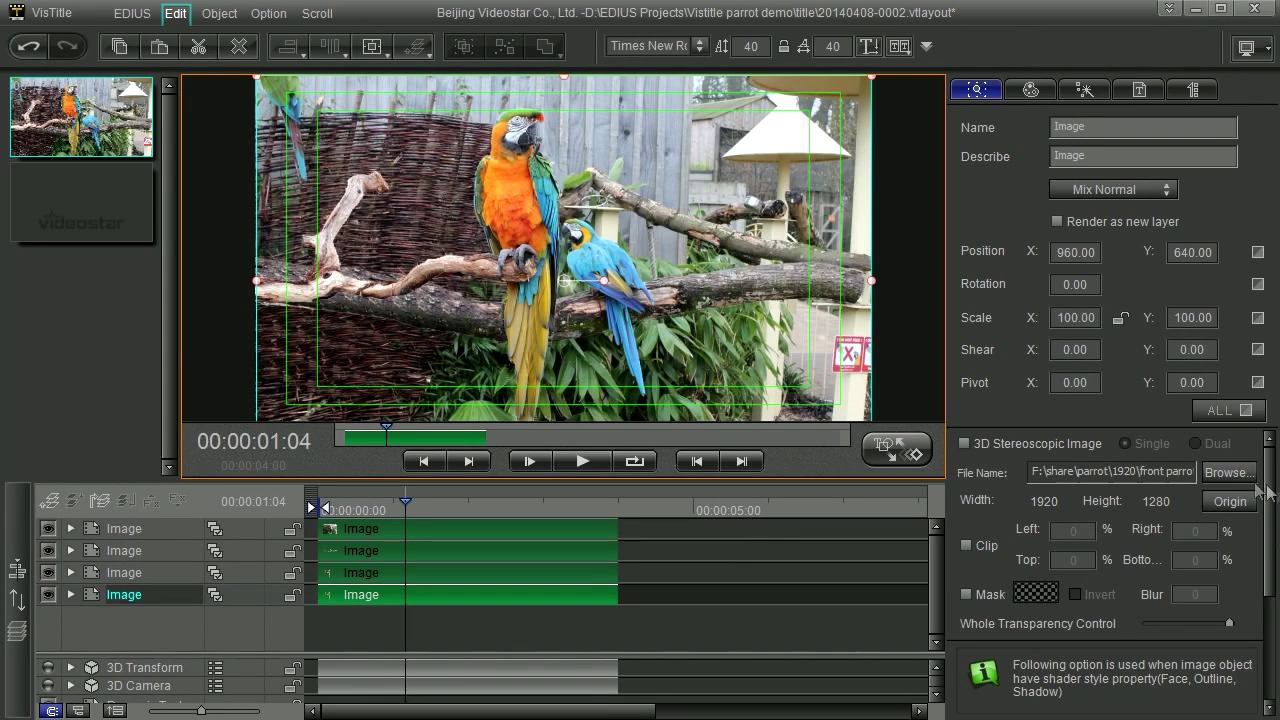
click(1228, 472)
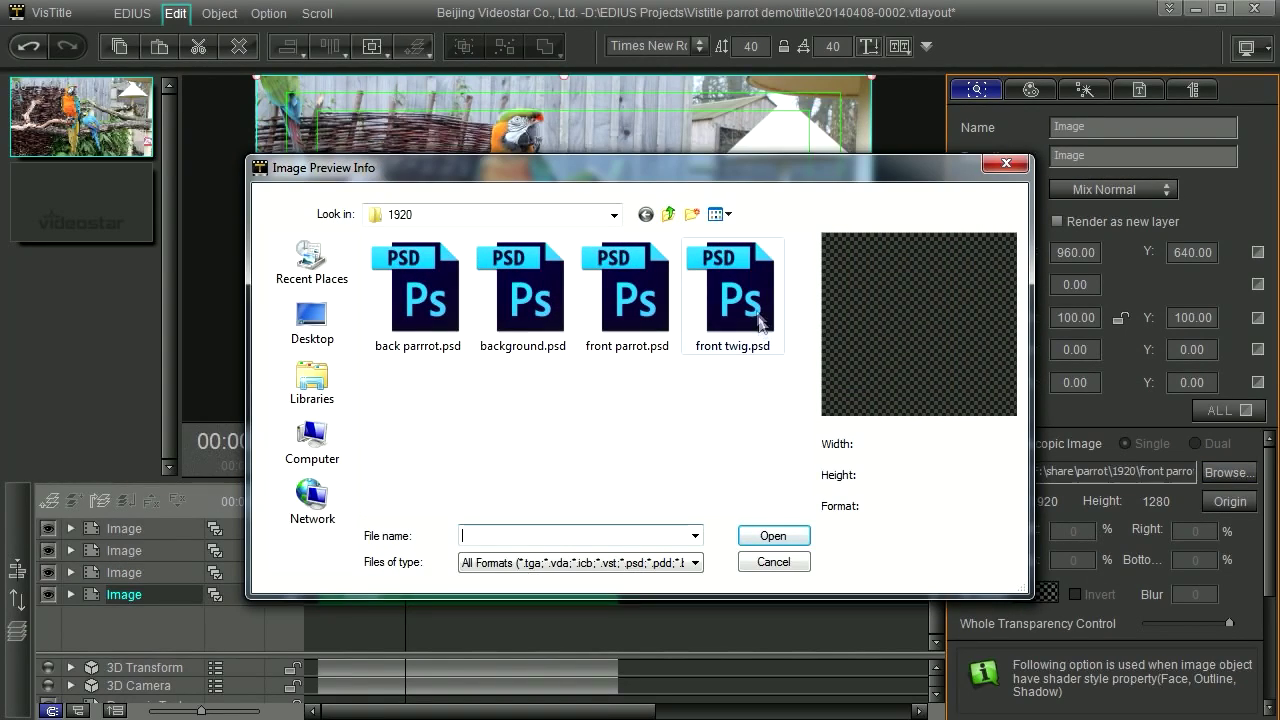
click(733, 295)
click(778, 533)
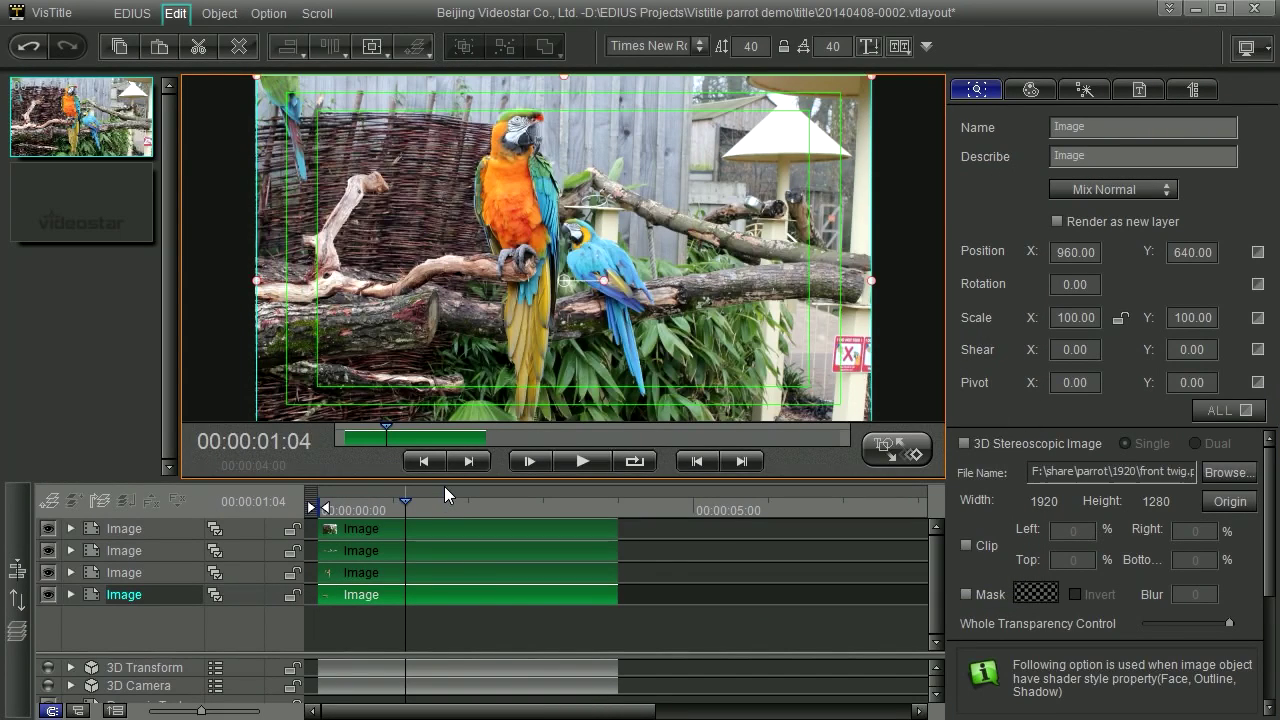
click(47, 596)
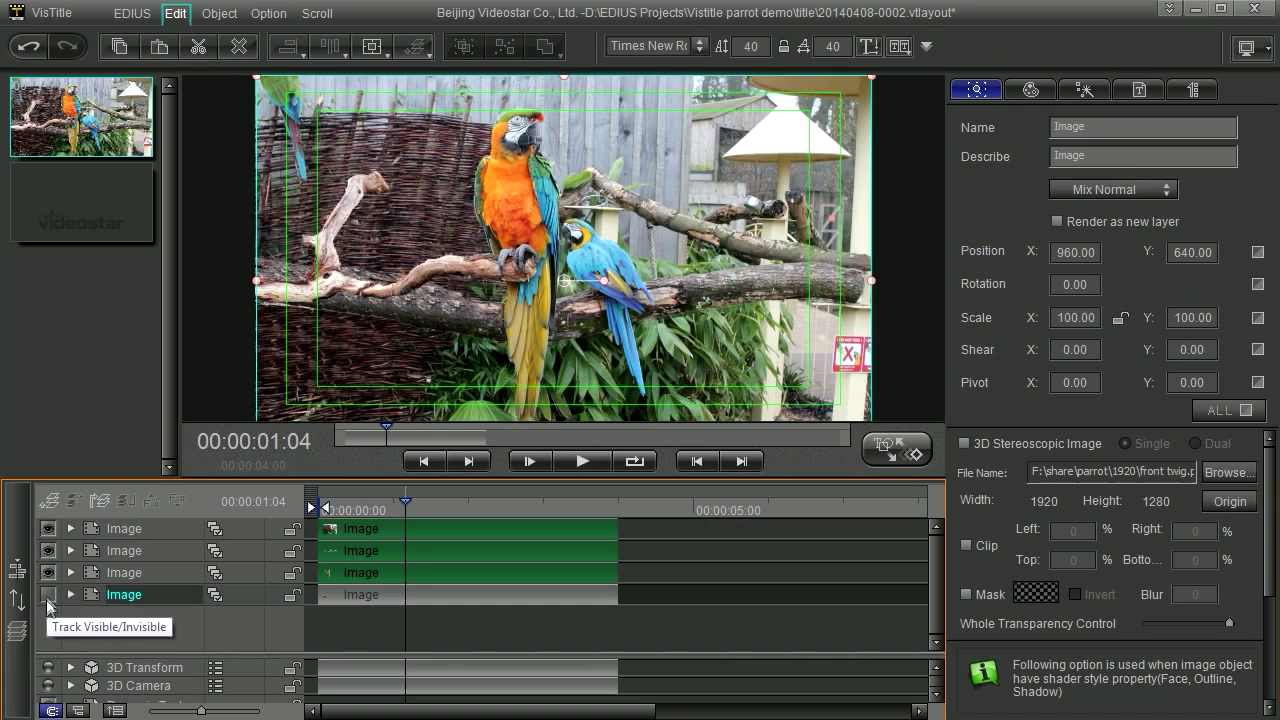
click(47, 596)
click(47, 573)
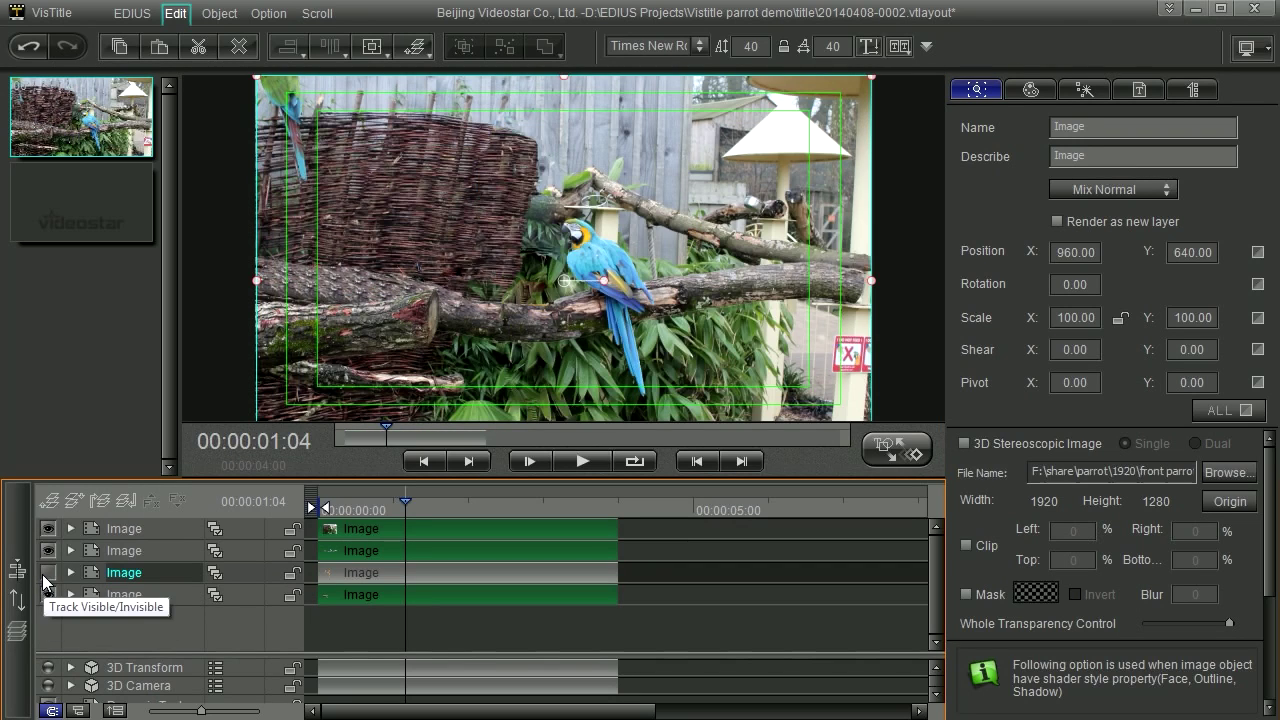
click(47, 573)
click(47, 551)
click(47, 529)
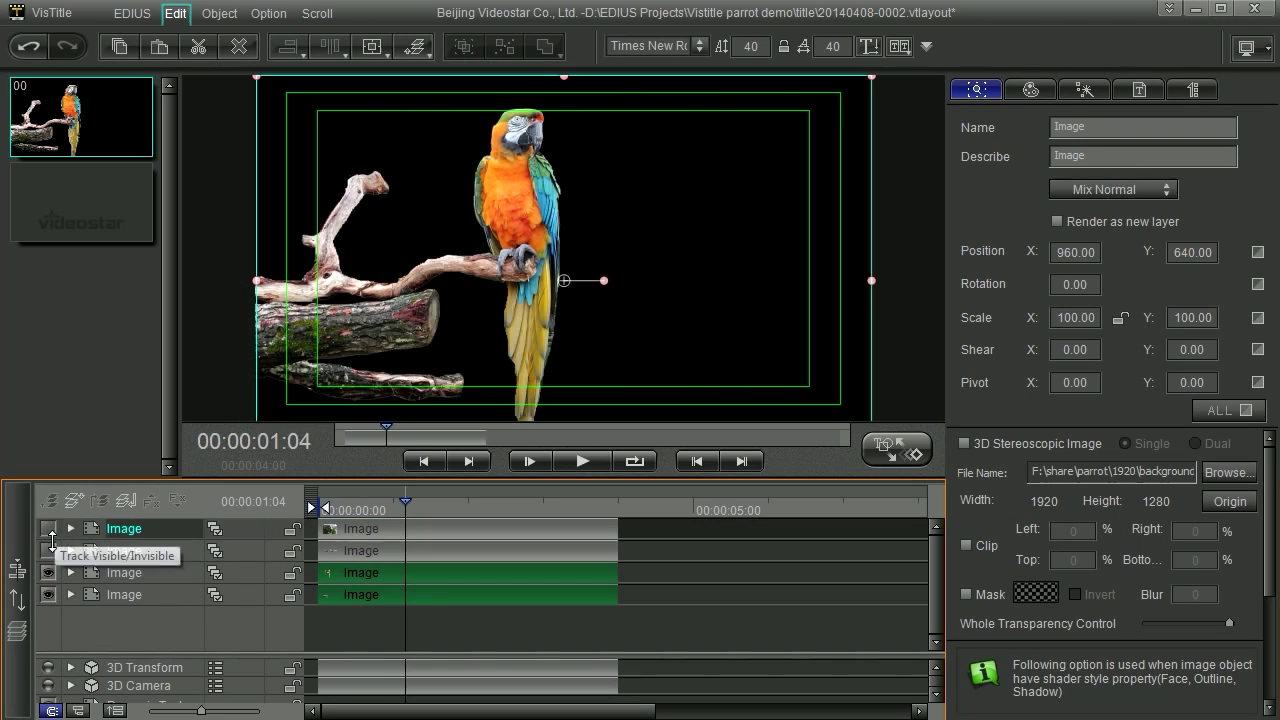
click(47, 551)
click(47, 529)
click(47, 529)
click(47, 529)
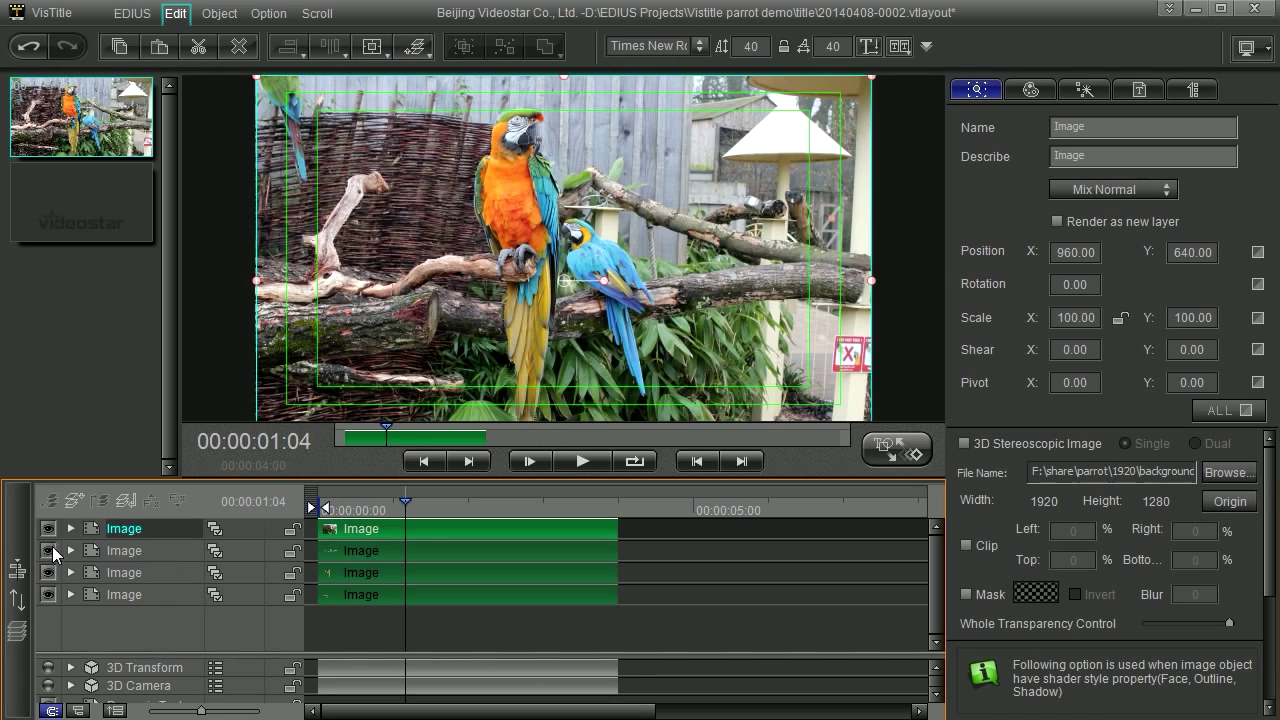
click(47, 551)
click(47, 551)
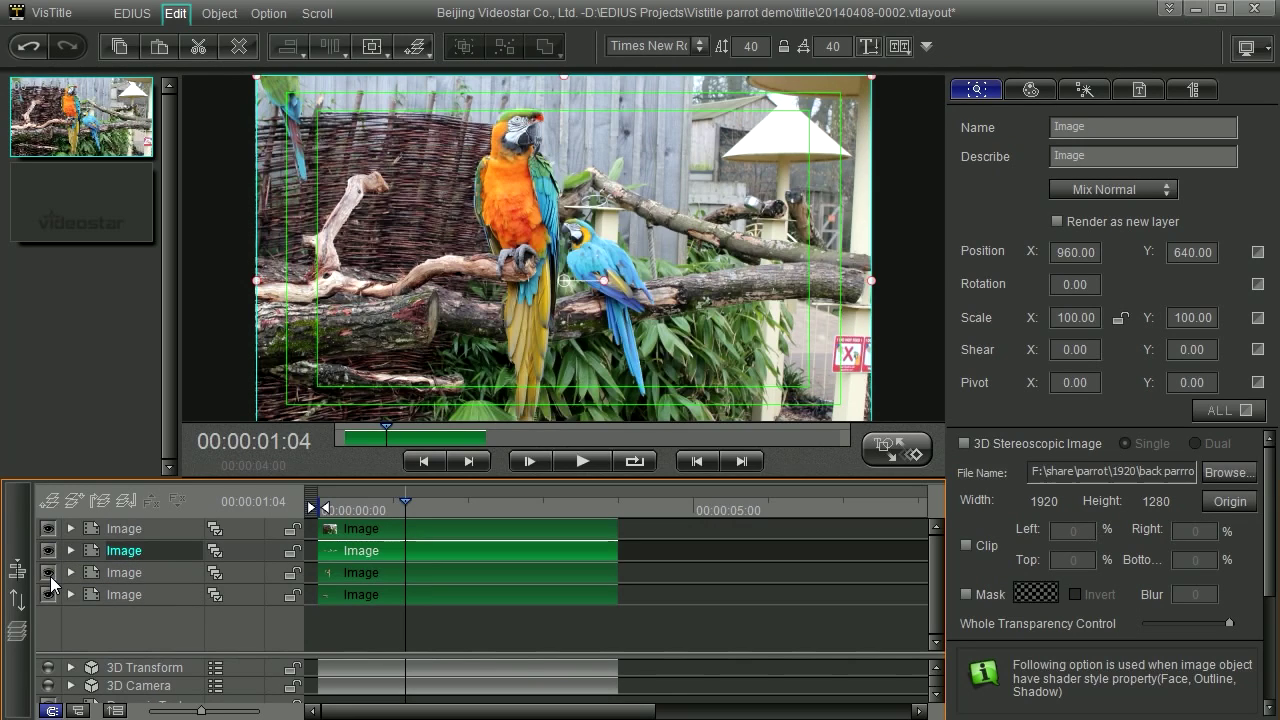
click(48, 573)
click(48, 573)
click(47, 595)
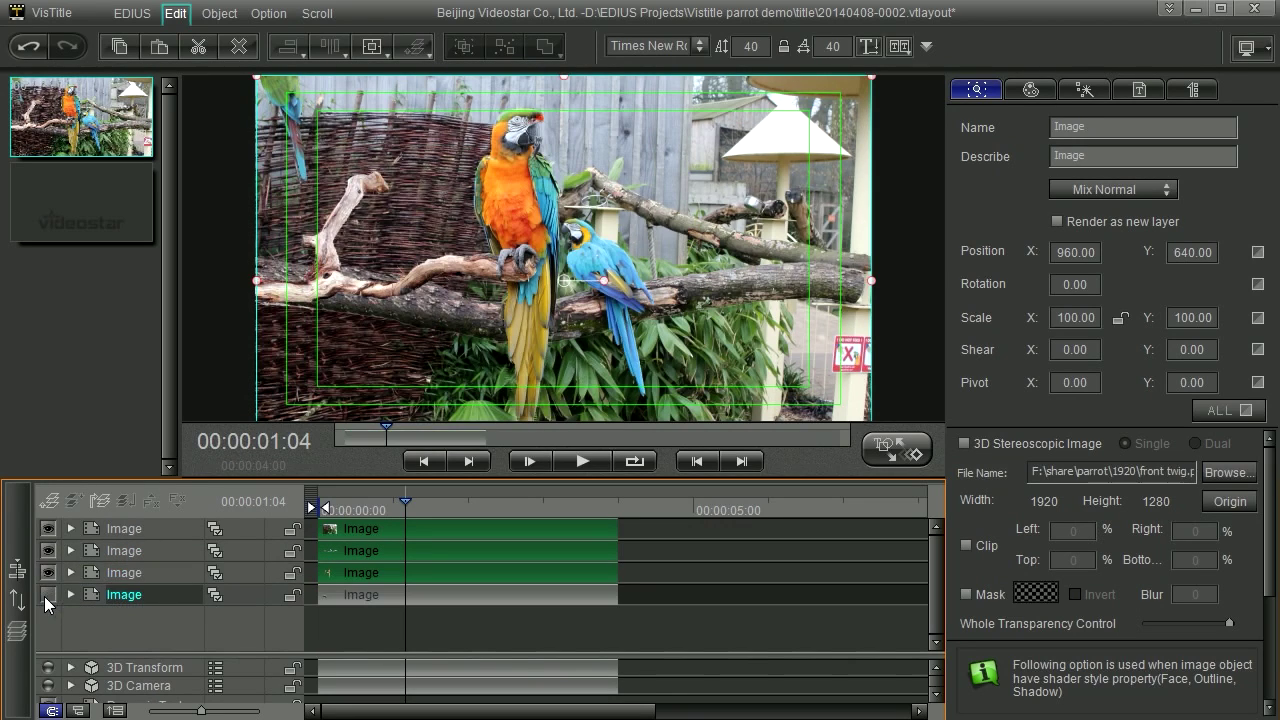
click(47, 595)
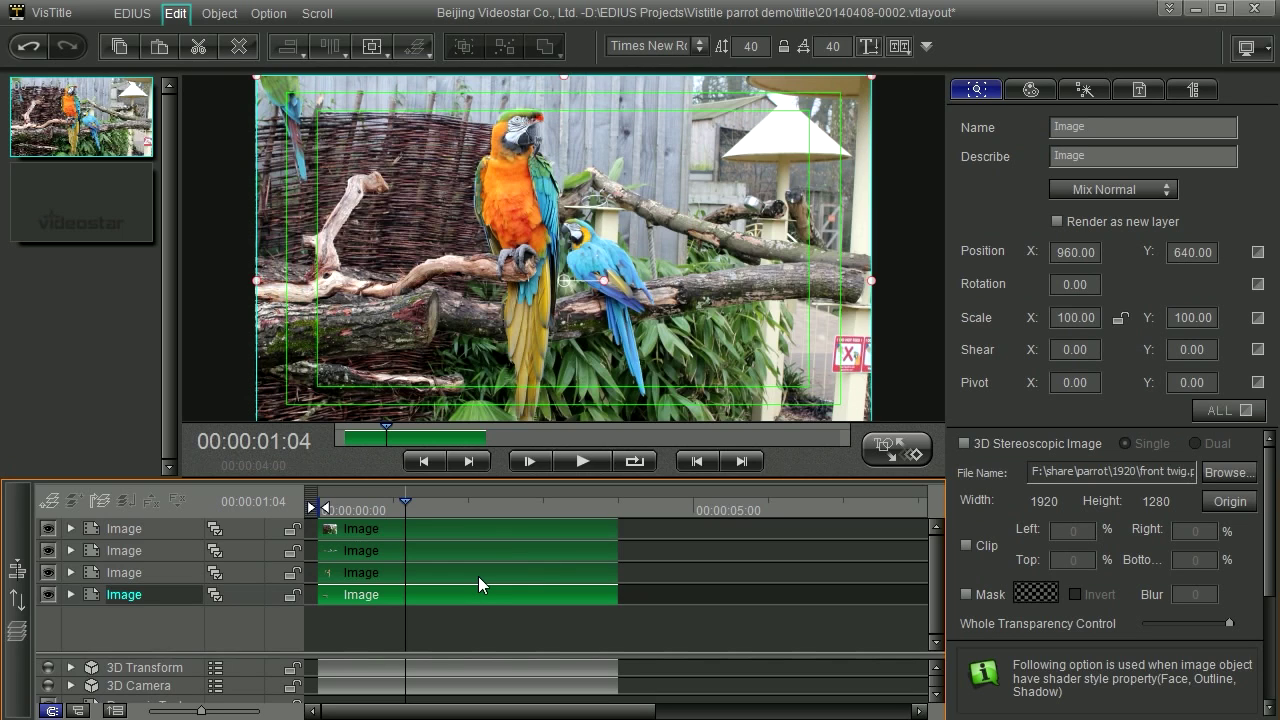
key(space)
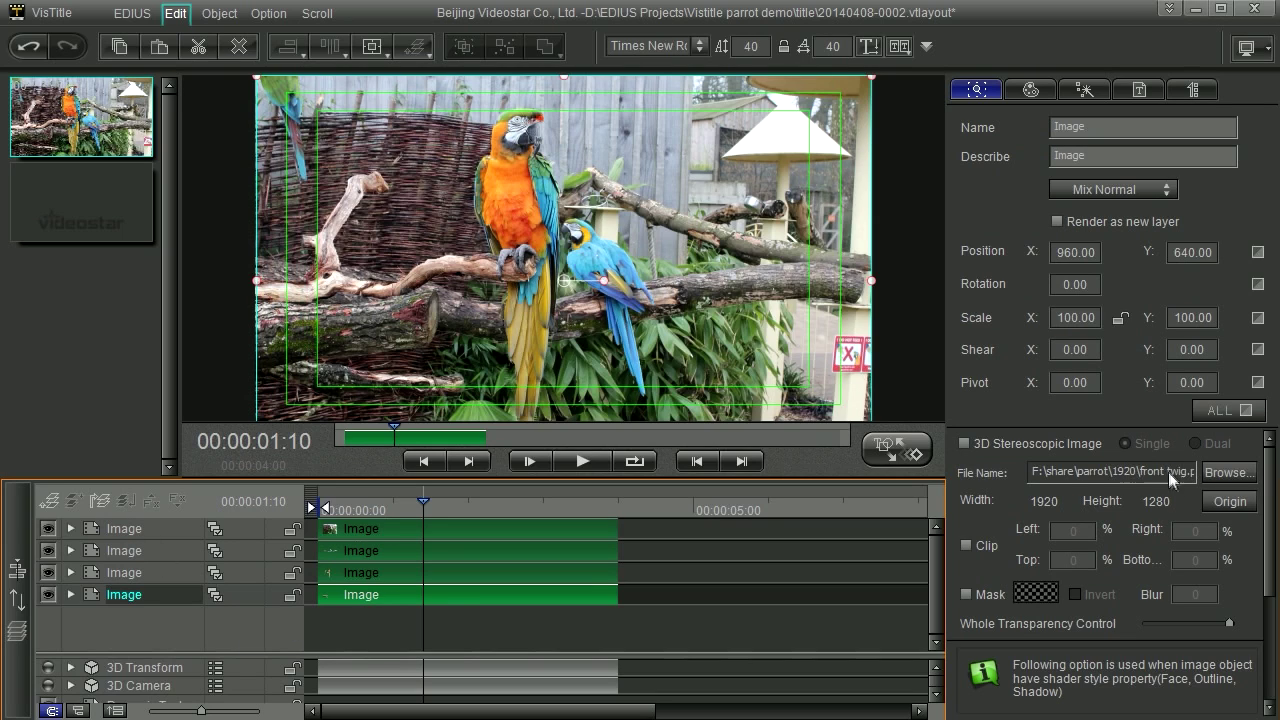
Step: Rename the bottom layer to 'Front twig' and the third layer to 'Front parrot'
right_click(125, 603)
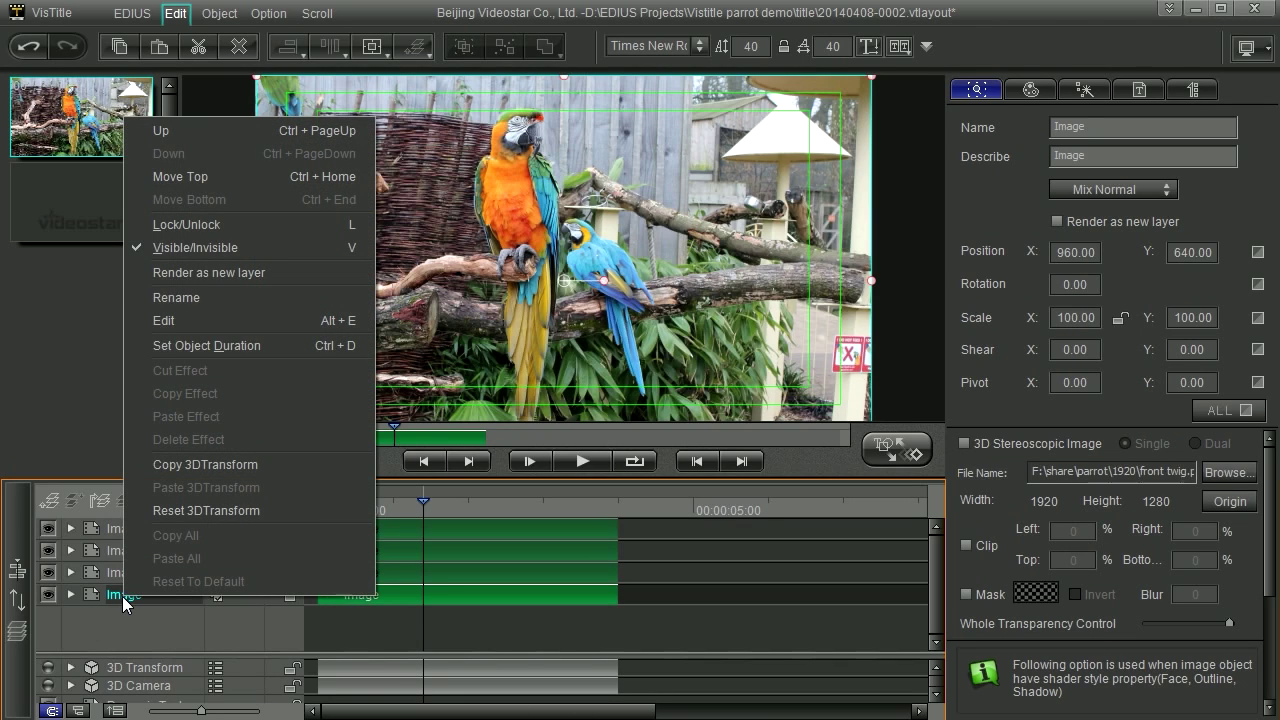
click(186, 304)
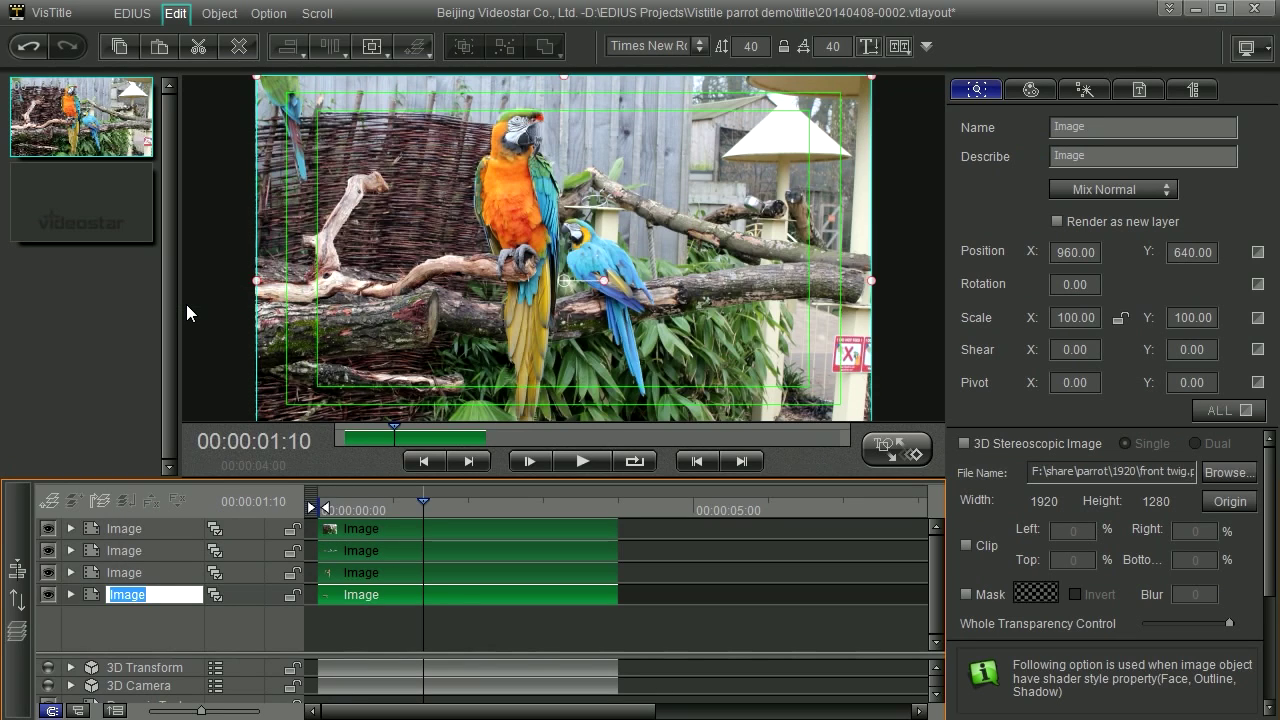
text(Front twig)
click(135, 579)
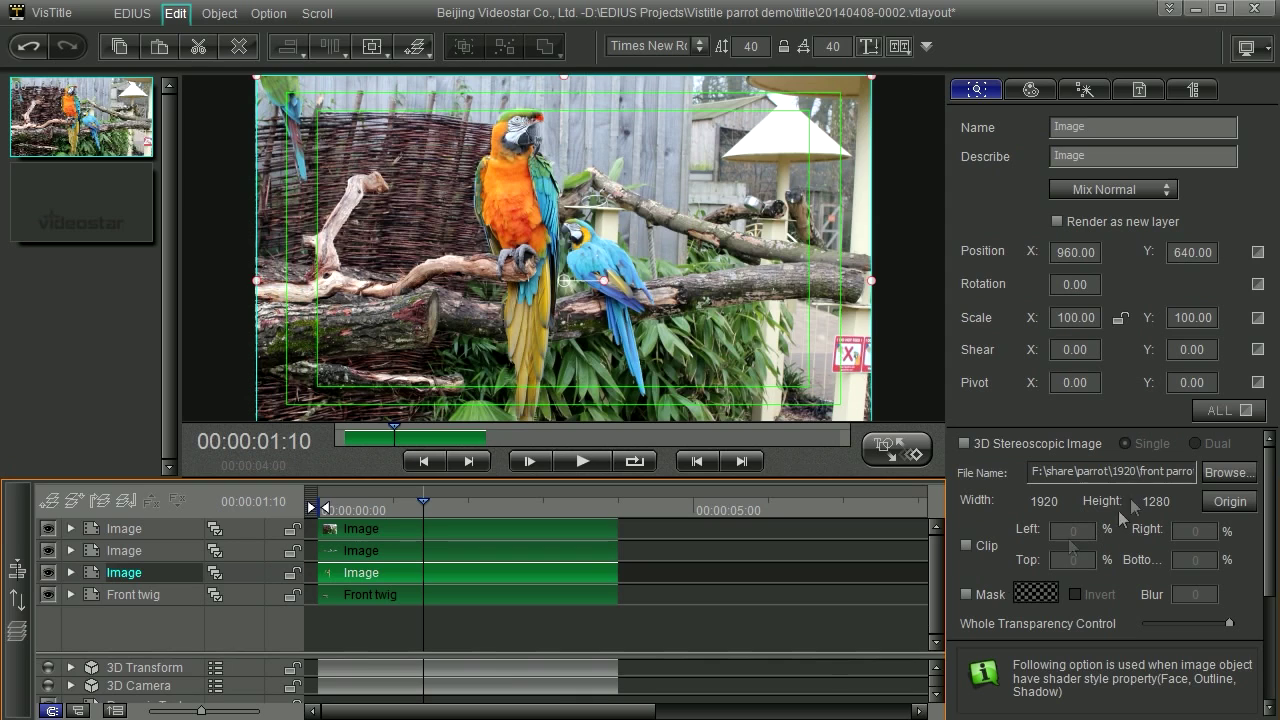
right_click(125, 572)
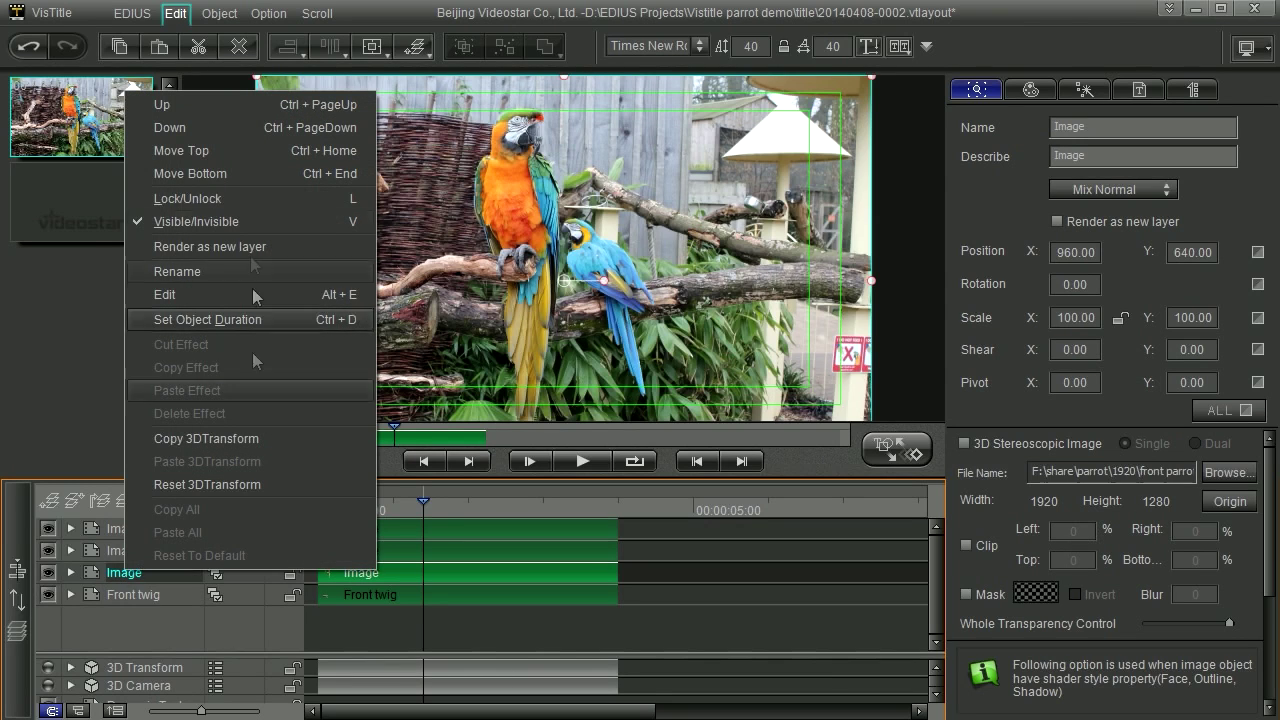
click(194, 269)
text(F)
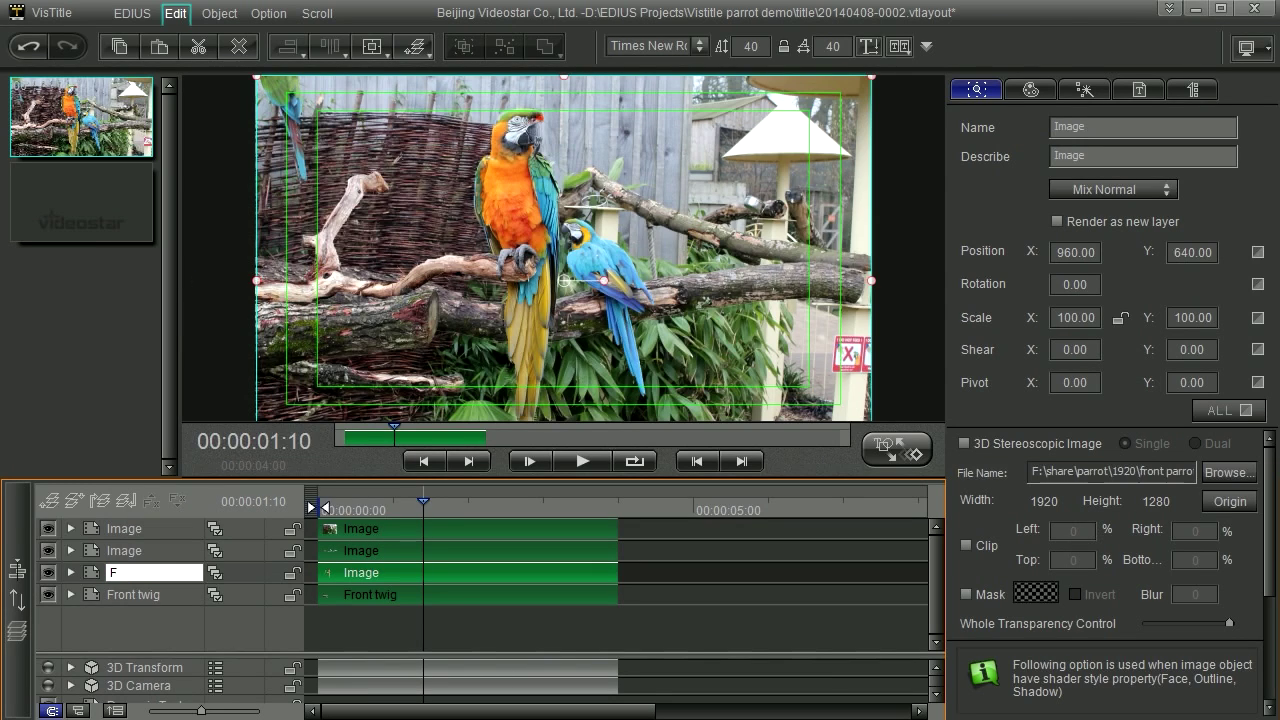
text(ront parrot)
key(Return)
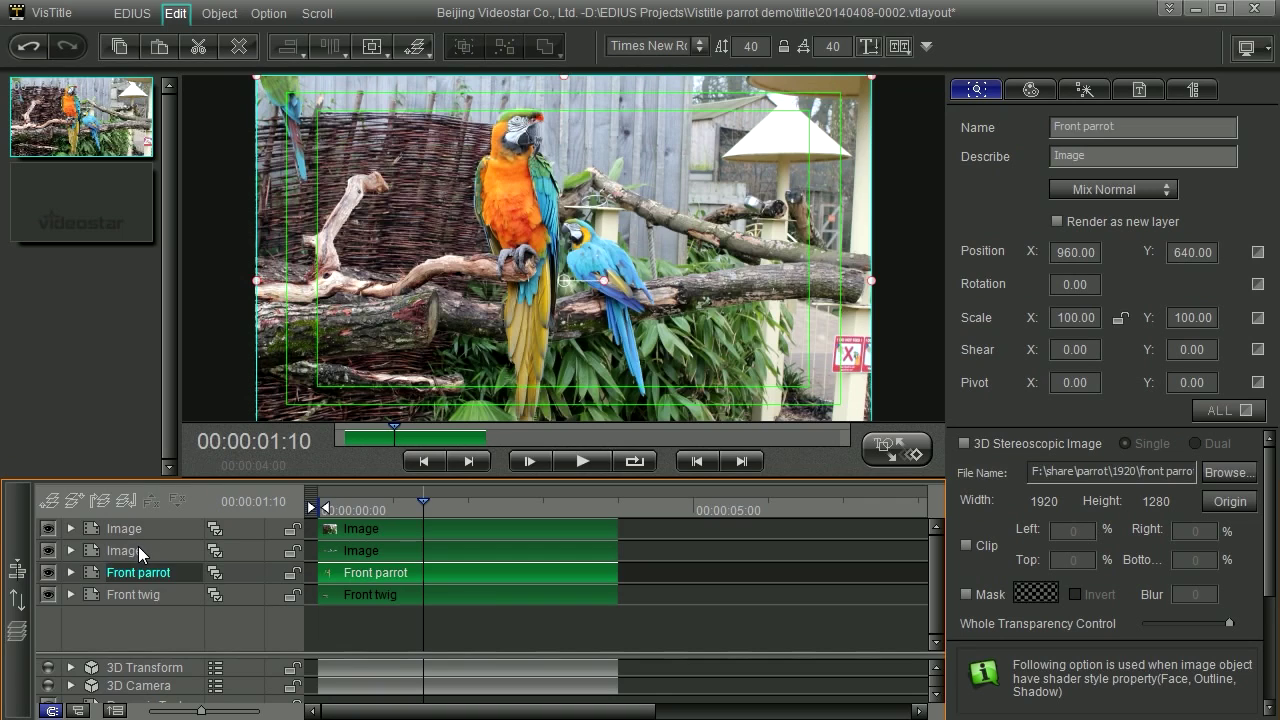
Step: Rename the second layer to 'Back Parrot' and the top layer to 'Background'
click(137, 550)
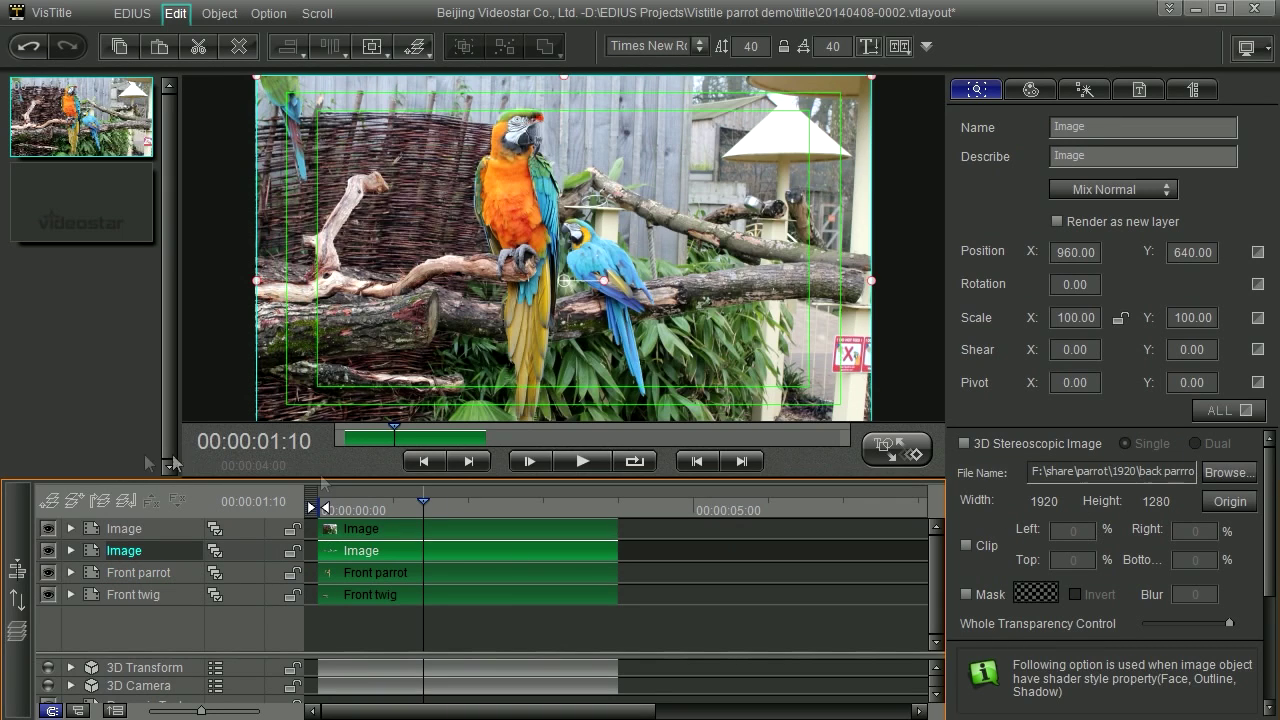
right_click(110, 556)
click(180, 246)
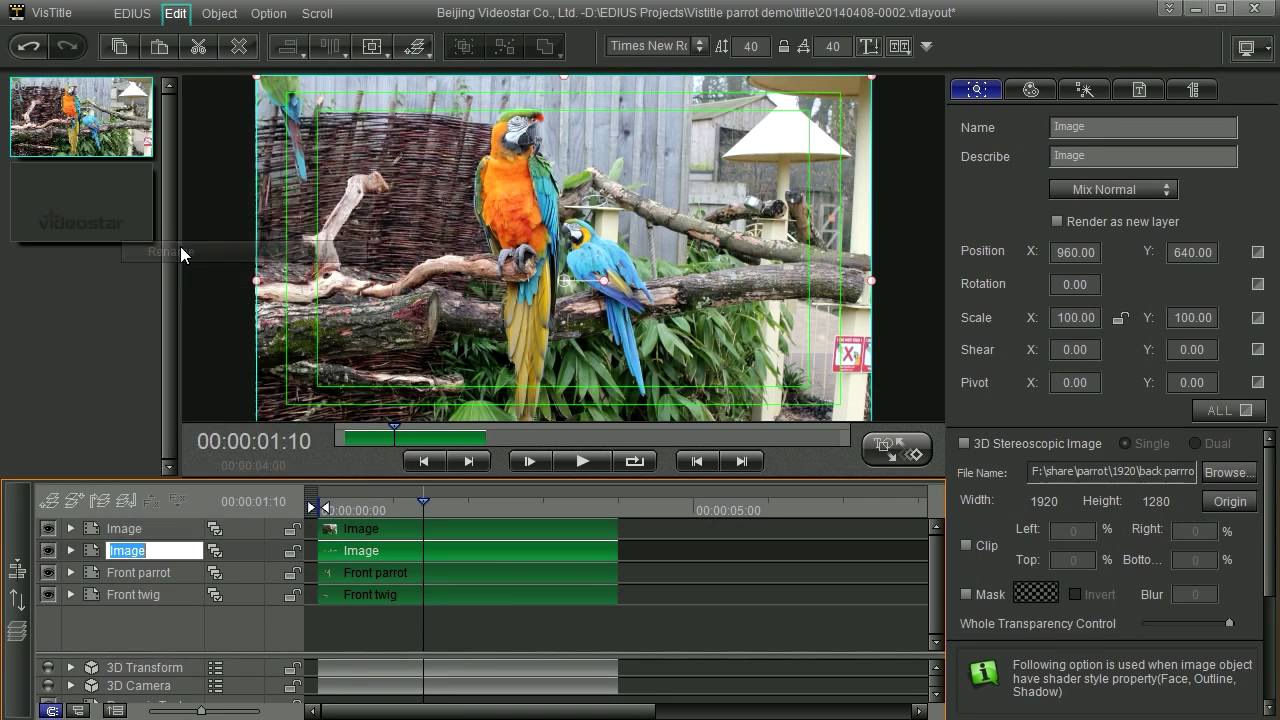
text(Back Parrot)
key(Return)
click(132, 529)
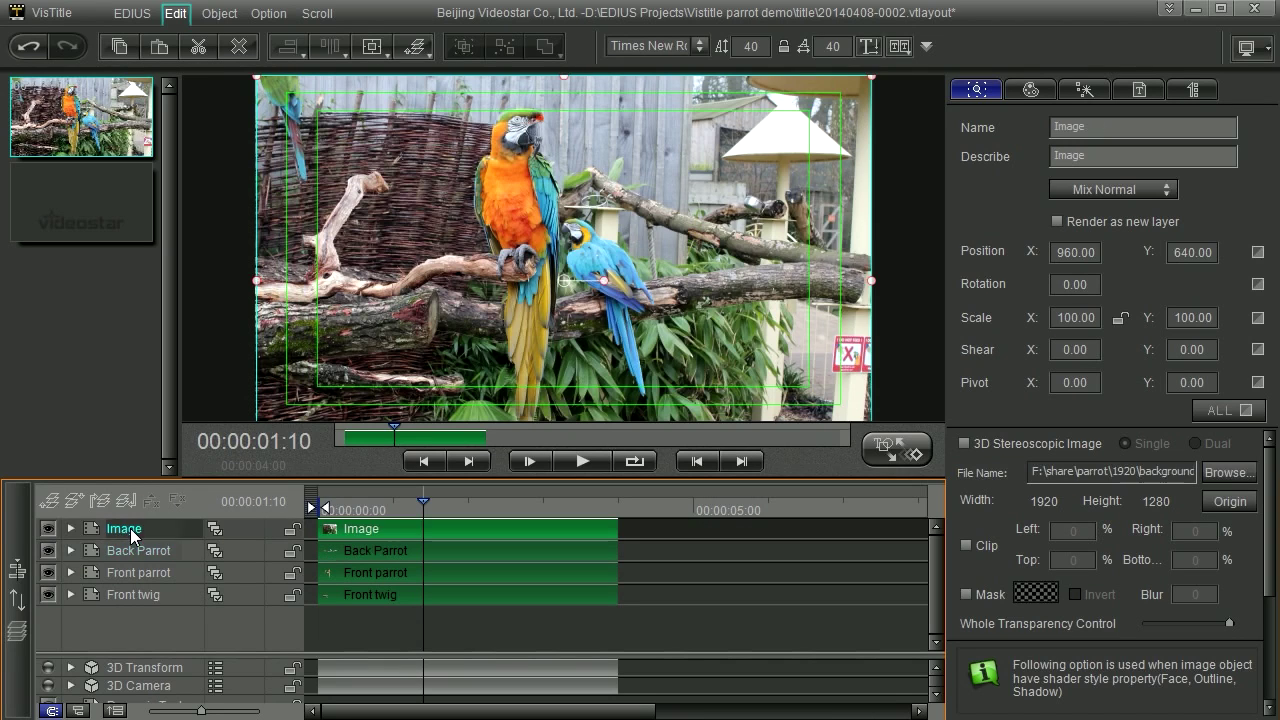
right_click(147, 535)
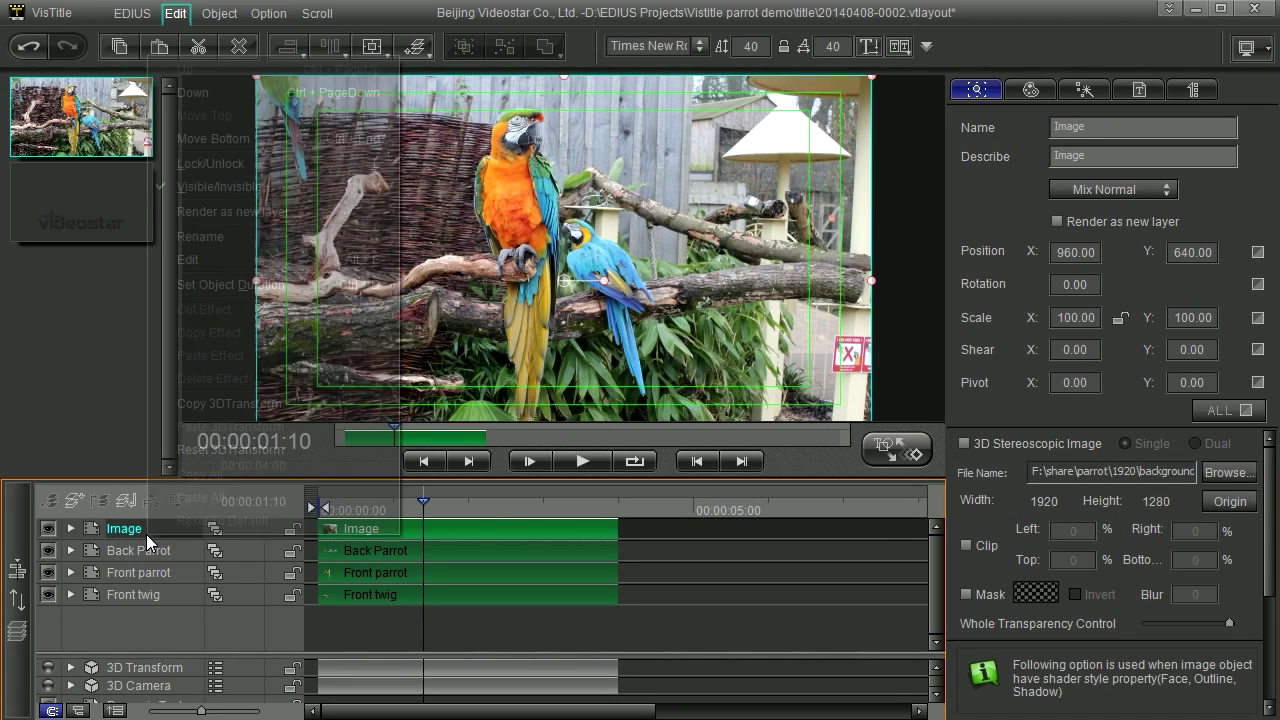
click(218, 238)
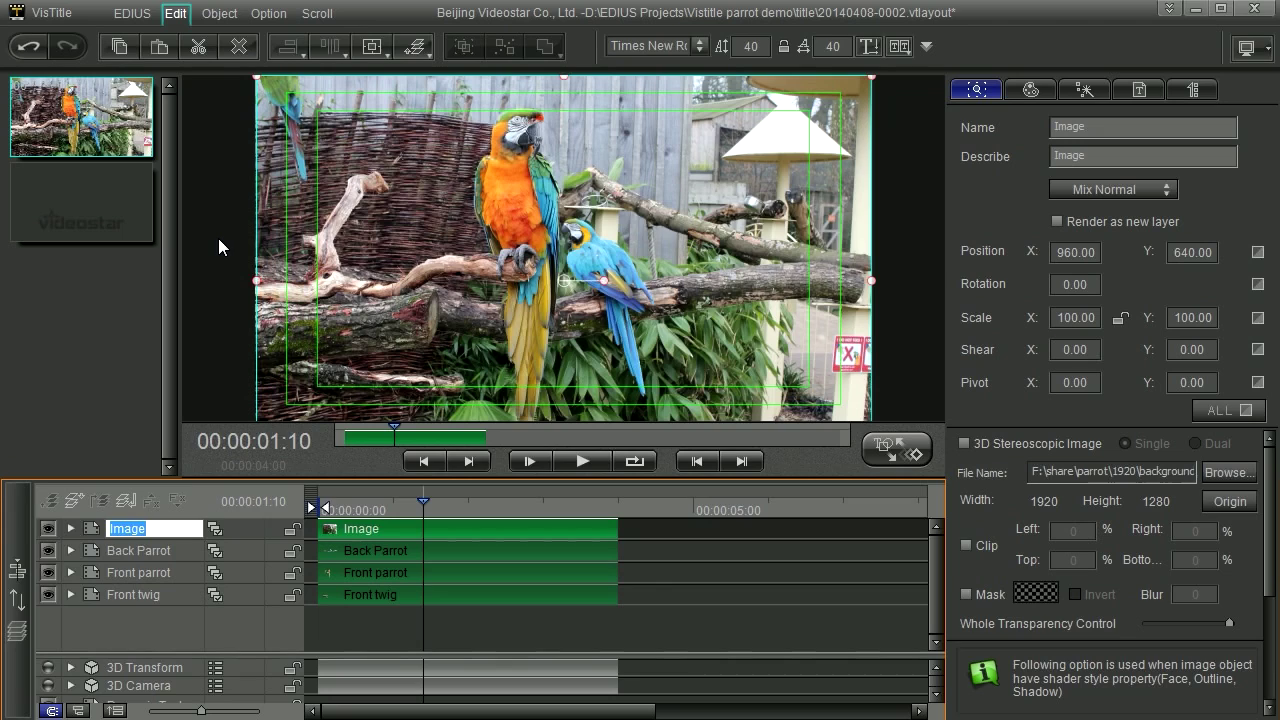
text(Background)
key(Return)
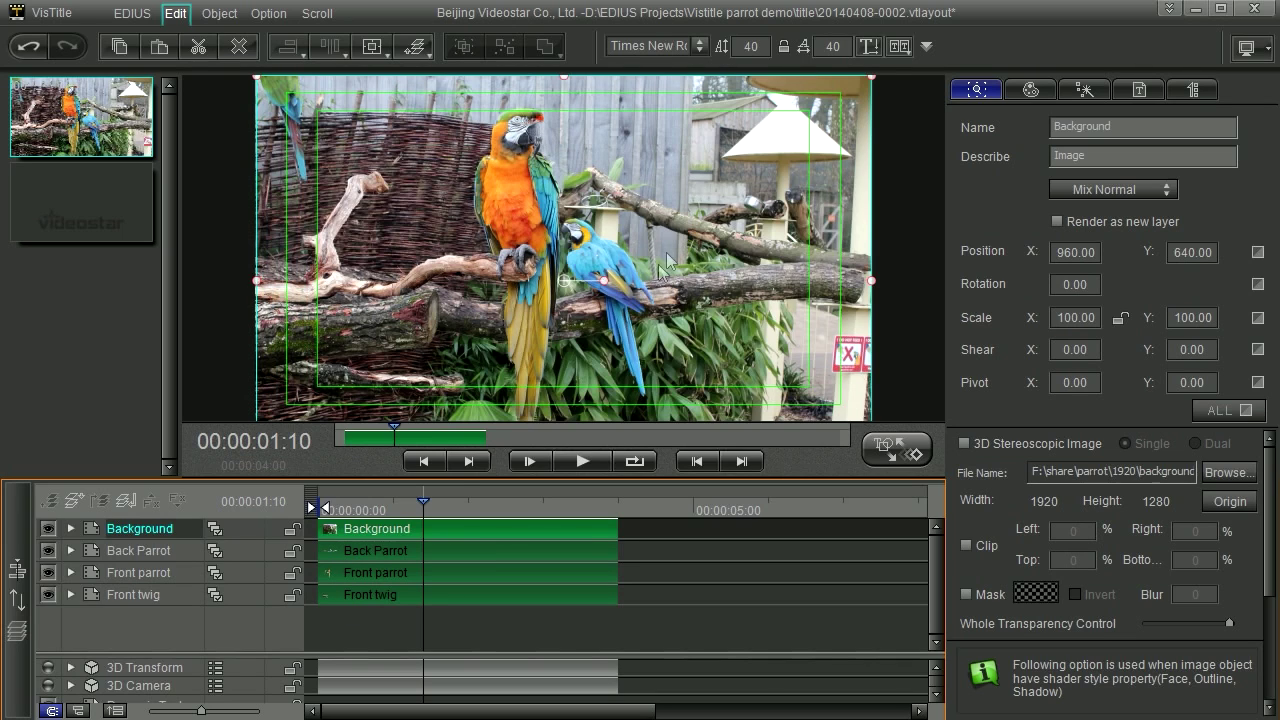
Step: Reorder the track list to match the object layer stacking order
click(152, 556)
click(150, 574)
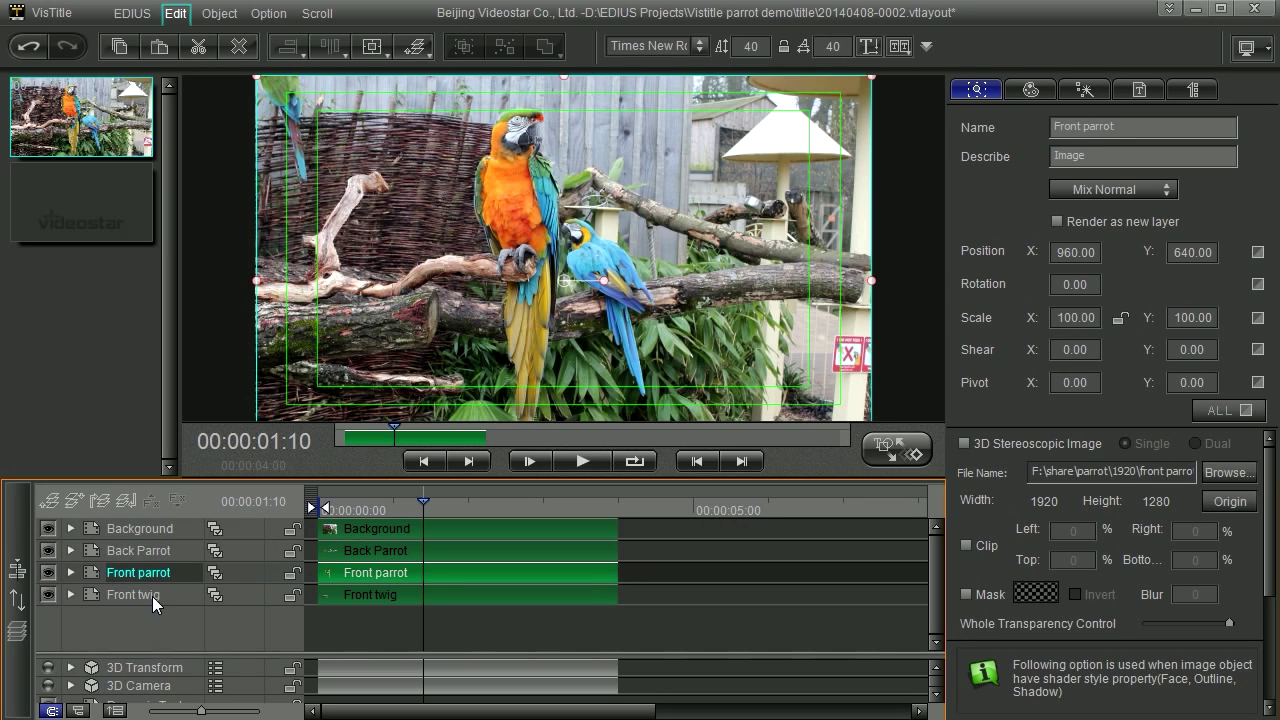
click(152, 530)
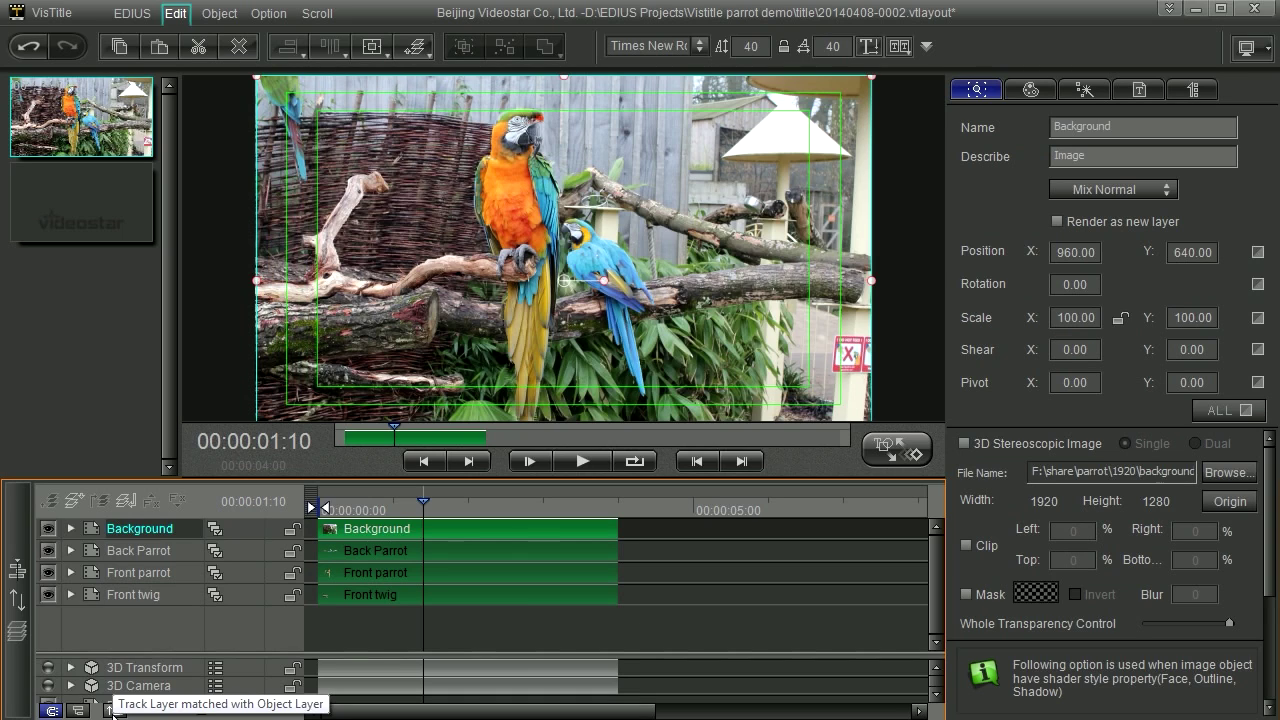
click(114, 709)
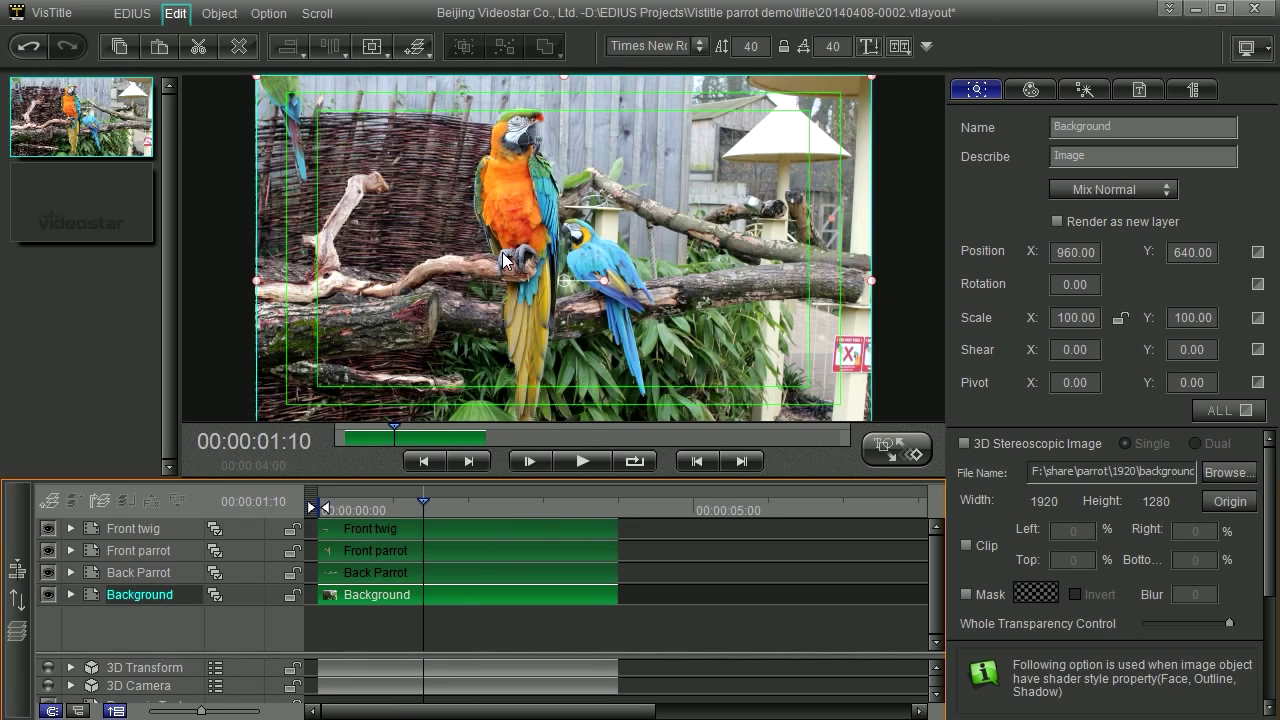
Step: Check the Back Parrot, Front parrot and Front twig tracks now sit in stacking order
click(146, 570)
click(160, 553)
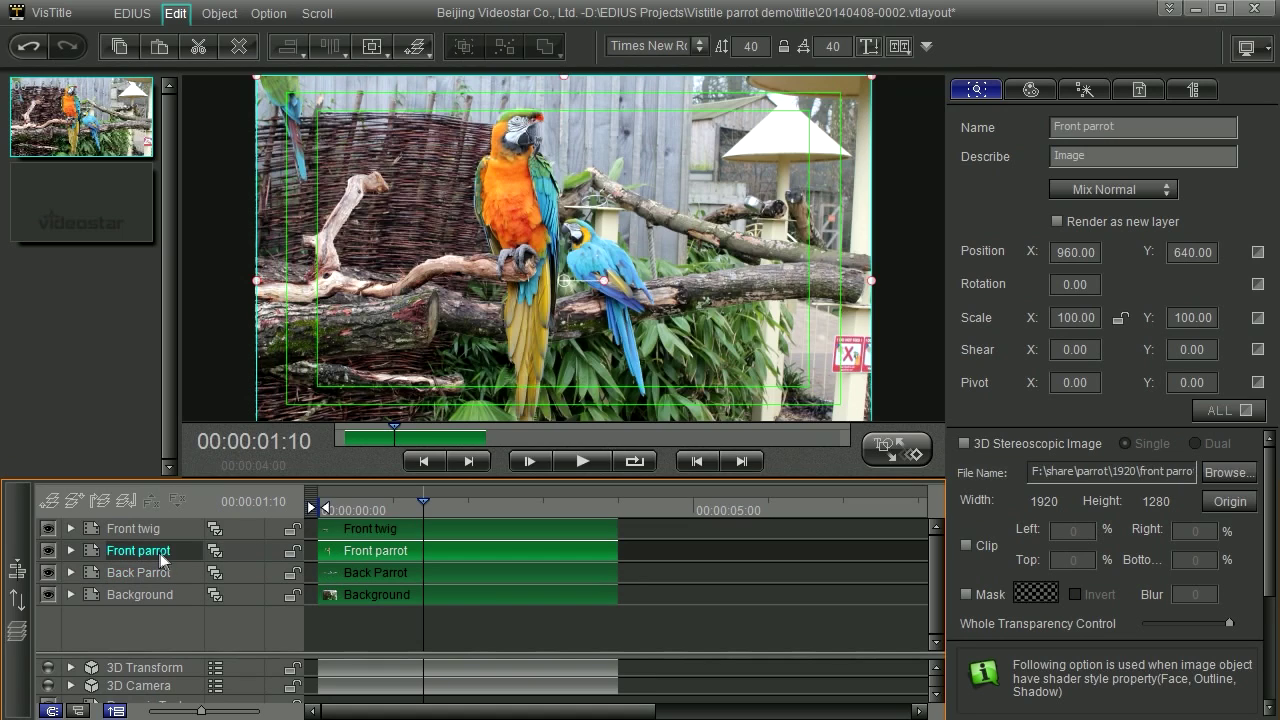
click(137, 531)
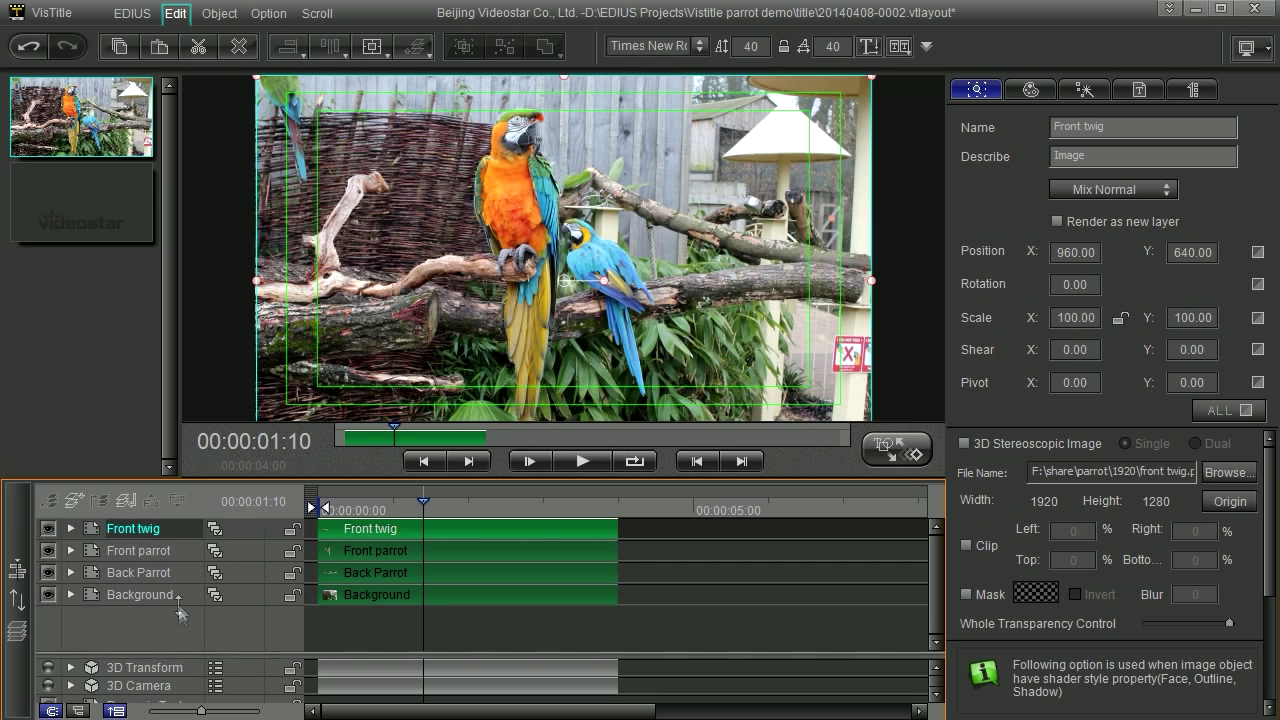
click(154, 551)
mouse_move(157, 570)
mouse_down()
mouse_move(133, 580)
mouse_move(170, 560)
mouse_move(166, 586)
mouse_move(156, 548)
mouse_up()
drag(168, 592, 338, 530)
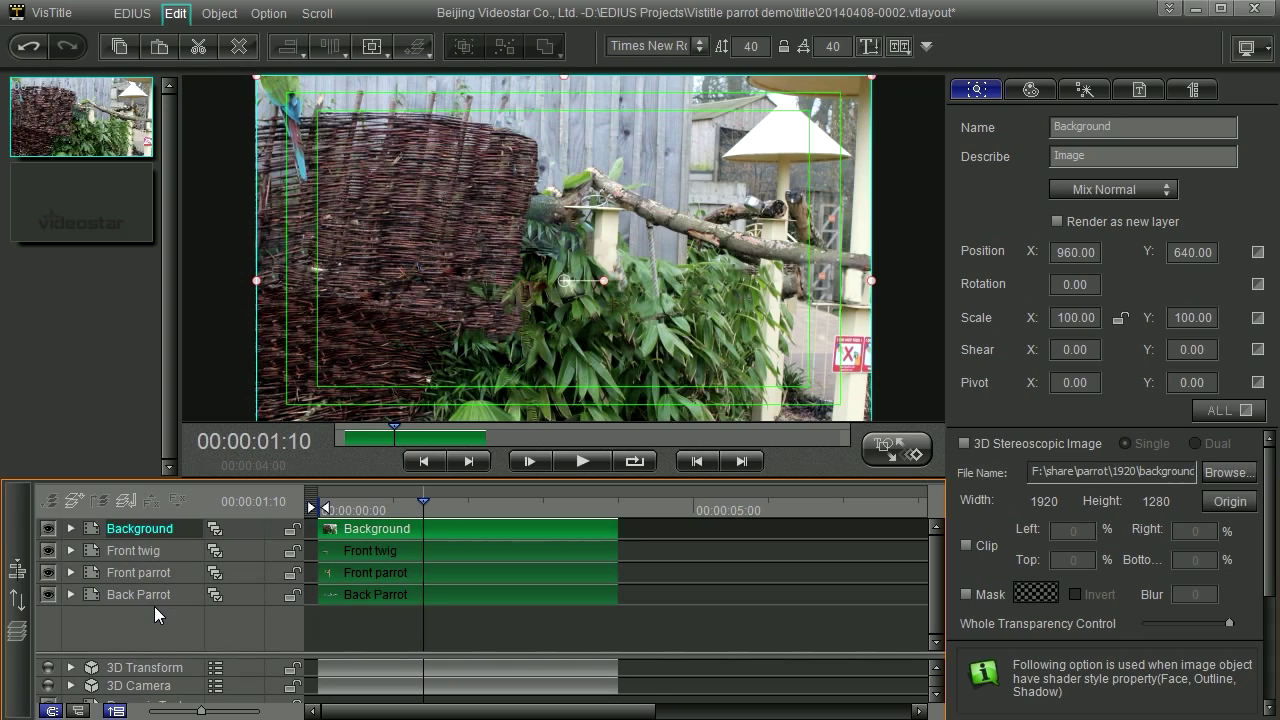
drag(154, 606, 158, 600)
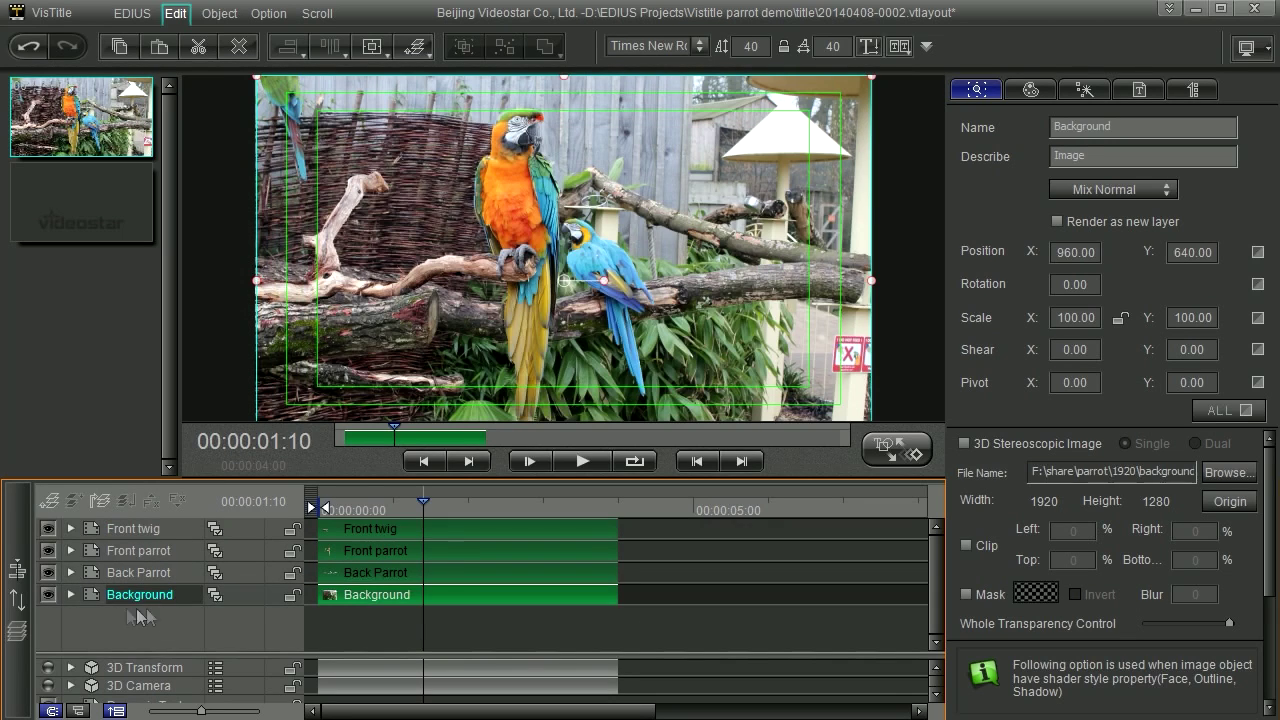